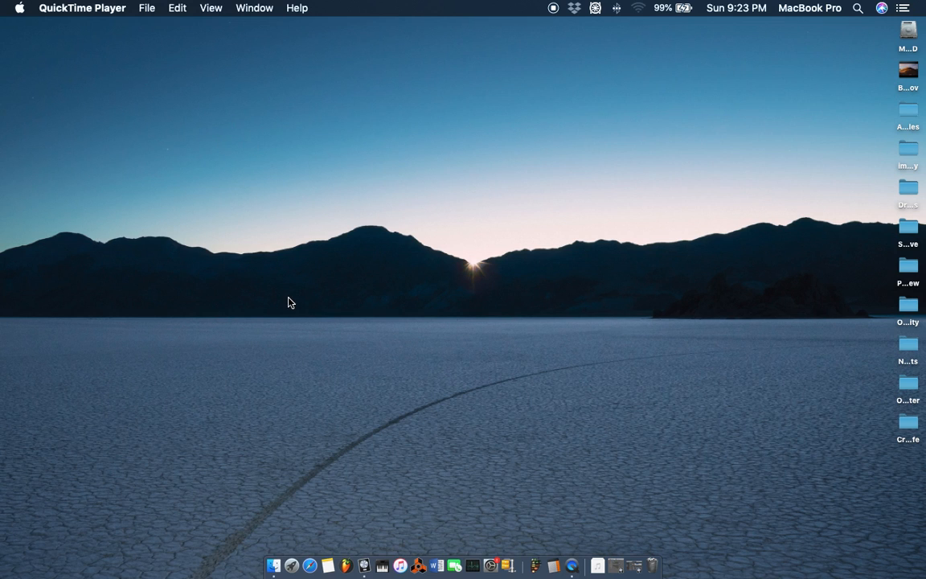
Step: Switch to the Baby You're Out project in Logic Pro X and enlarge the tracks area above the mixer
left_click(364, 565)
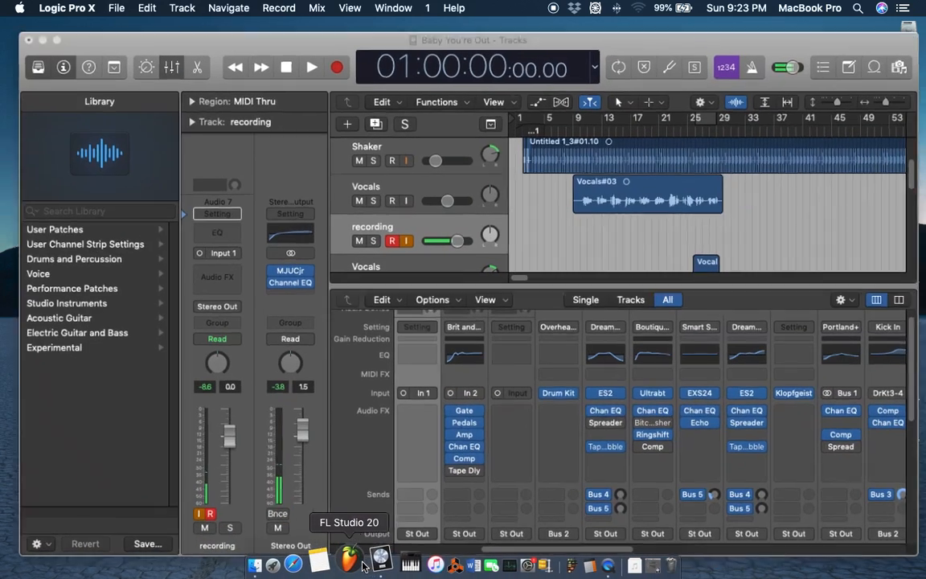
scroll(544, 224, "up", 3)
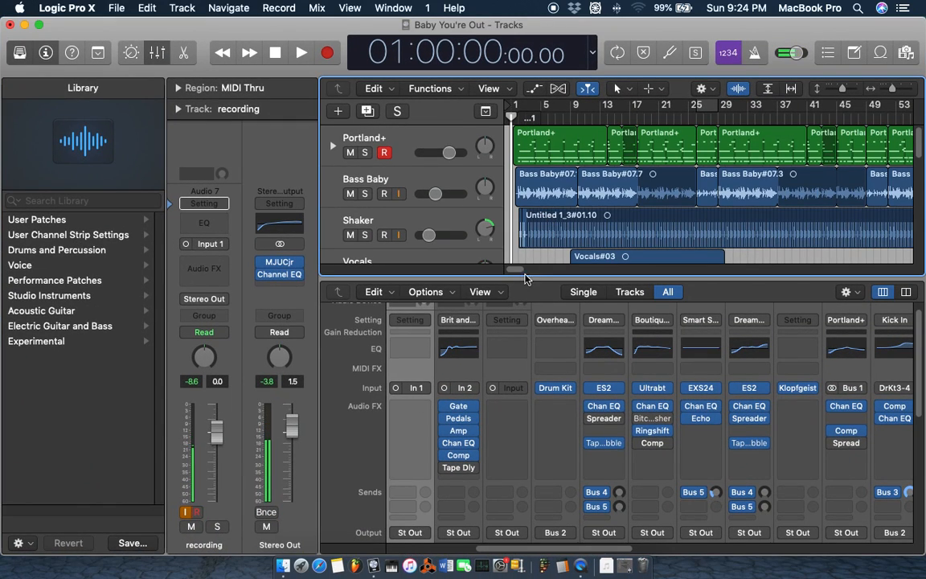
left_click_drag(524, 279, 524, 346)
scroll(549, 241, "down", 4)
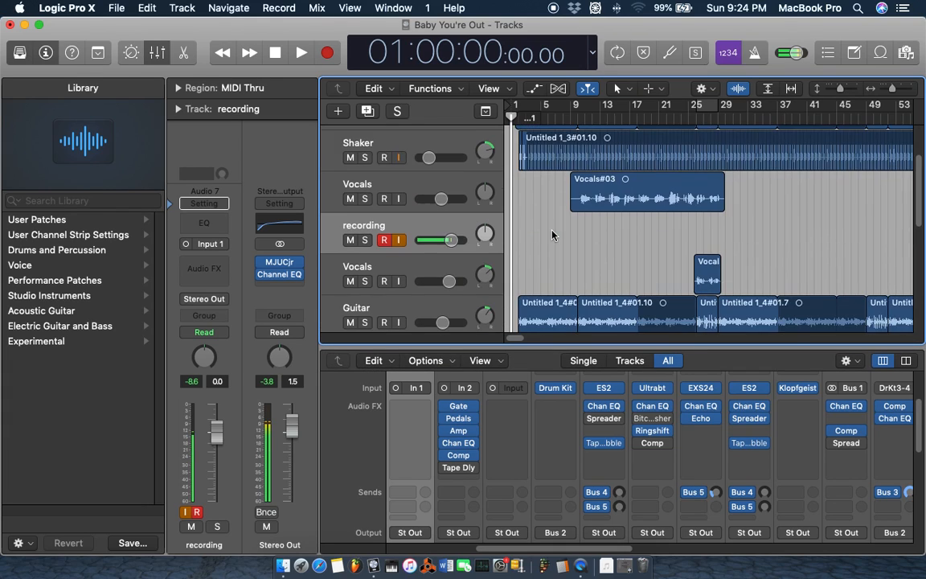
scroll(549, 241, "down", 1)
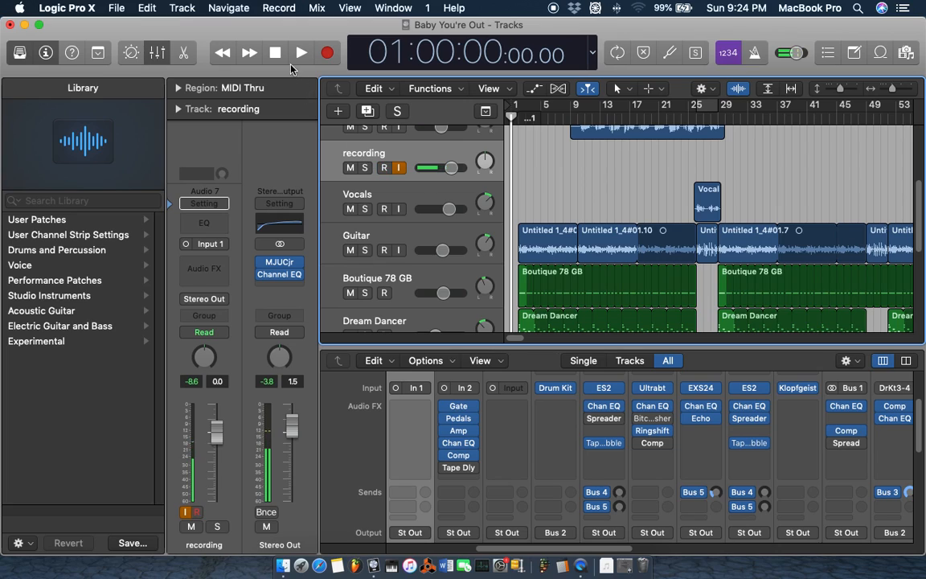
Step: Play the song from the start and stop playback shortly after bar 29
key("space")
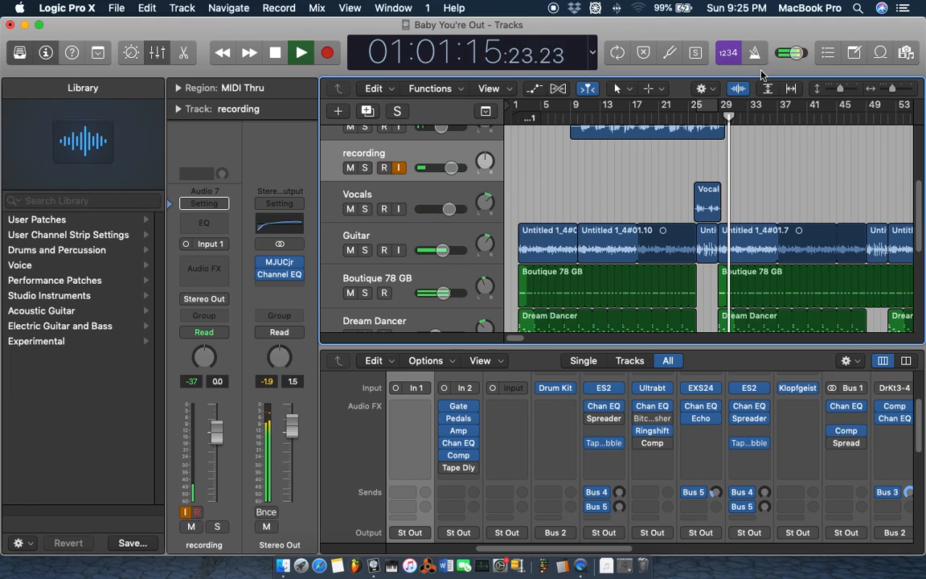
key("space")
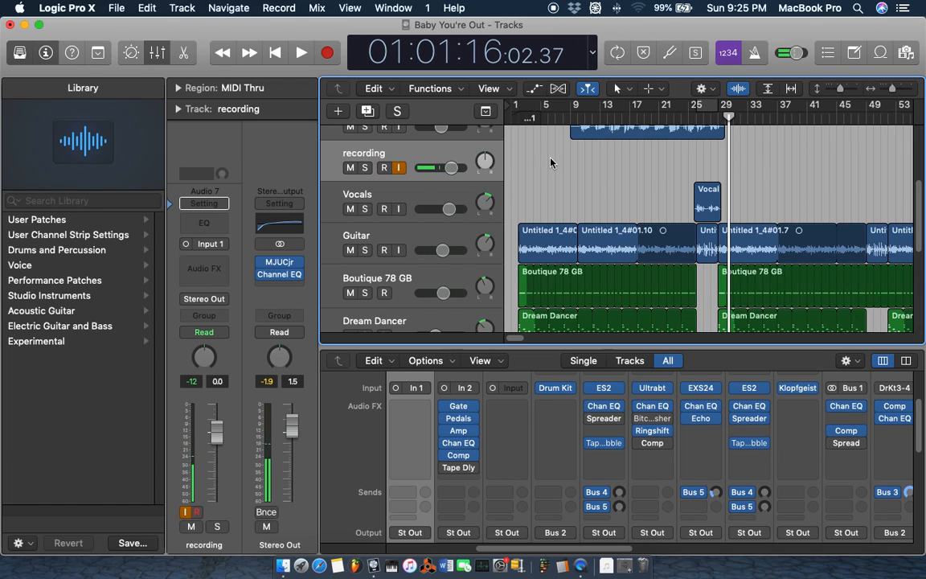
Step: Select the Portland+ drum track and display the Producer Kits category of the Drum Kit library for it
scroll(503, 173, "up", 4)
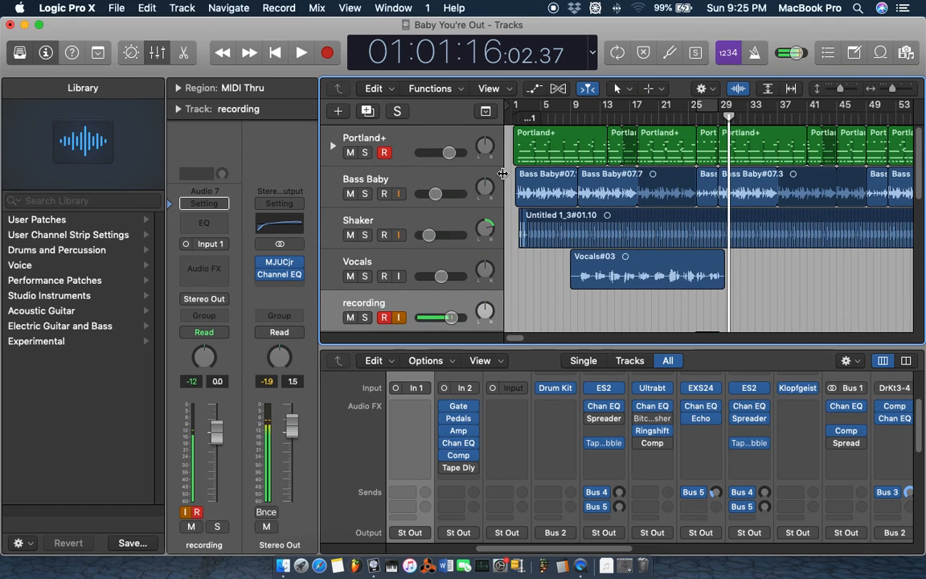
left_click(426, 138)
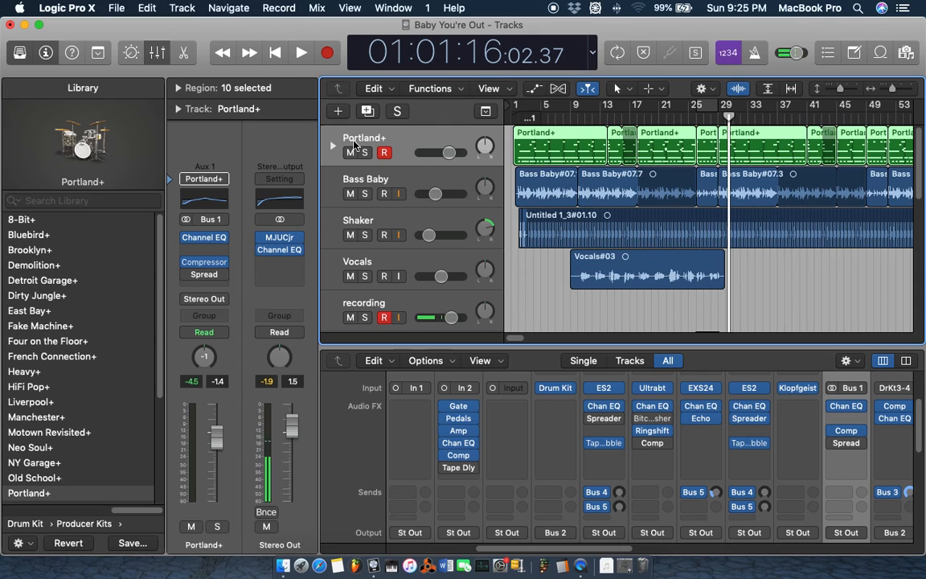
left_click(29, 524)
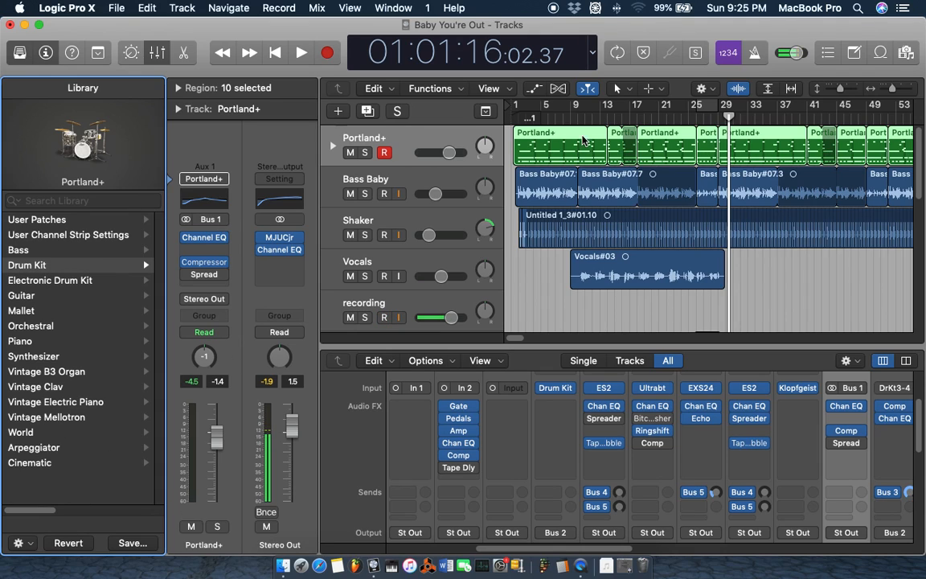
right_click(421, 133)
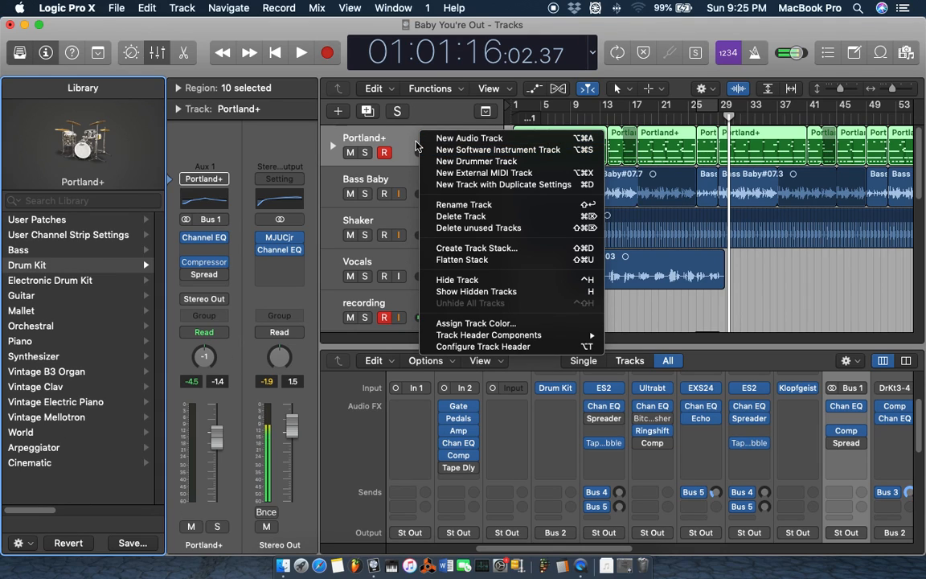
left_click(395, 145)
left_click(36, 264)
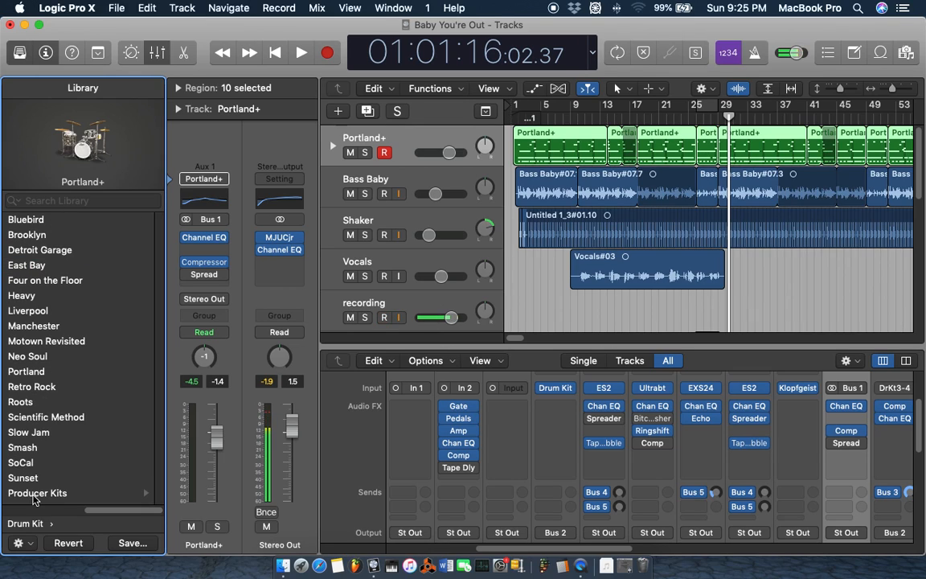
left_click(33, 495)
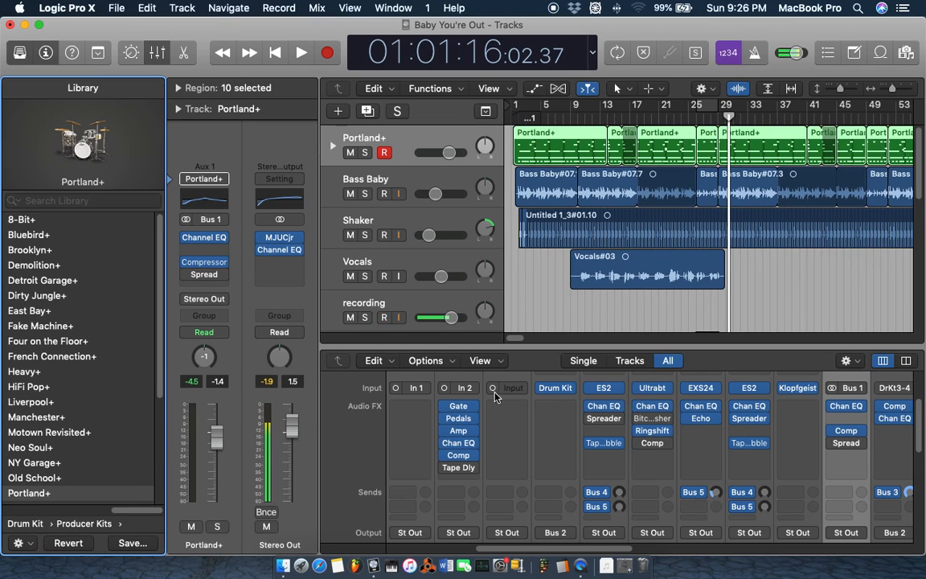
Step: Open Drum Kit Designer from the Drum Kit instrument on the Overheads channel strip in the mixer, and reposition its window
key("x")
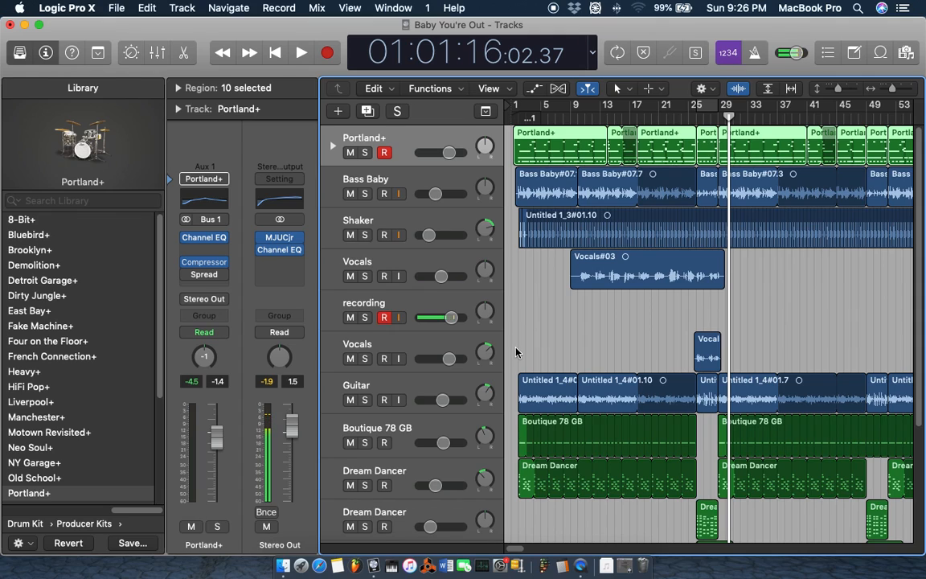
key("x")
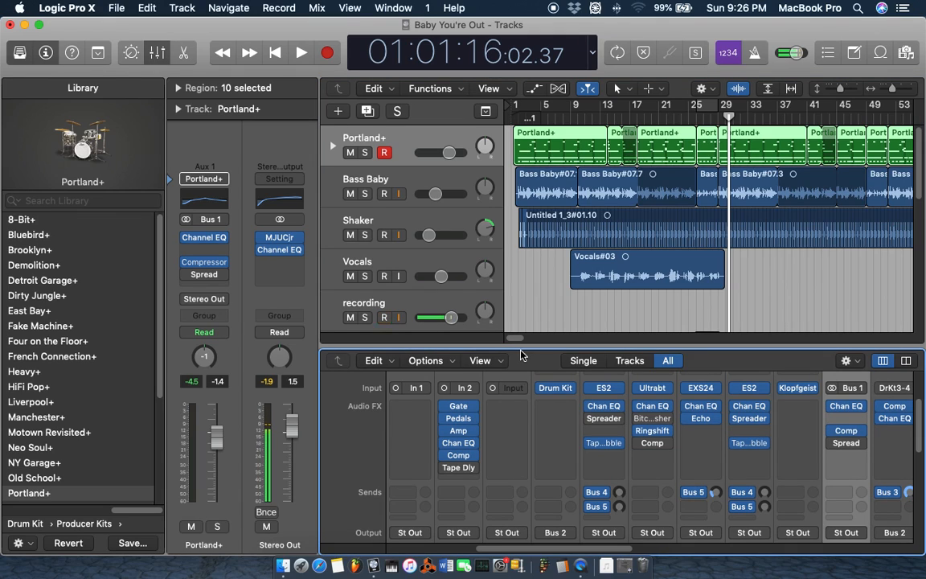
scroll(535, 410, "up", 3)
scroll(535, 410, "down", 5)
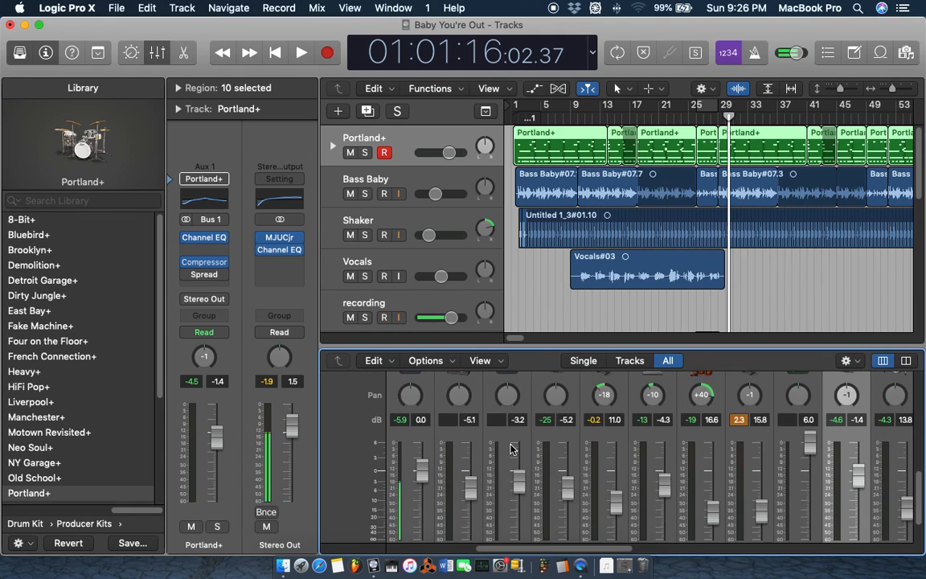
scroll(544, 547, "right", 2)
left_click_drag(543, 548, 450, 517)
scroll(447, 507, "left", 1)
scroll(442, 483, "up", 5)
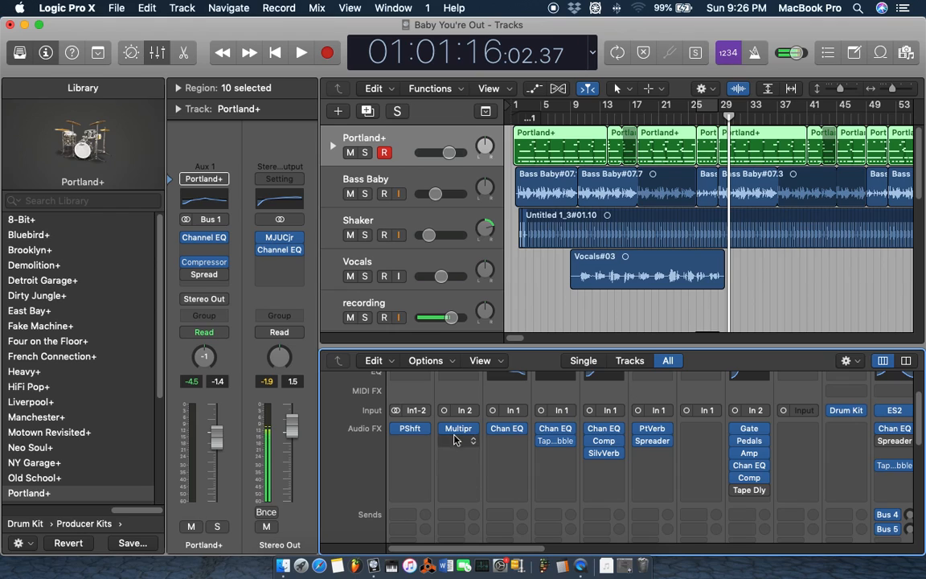
scroll(402, 442, "up", 1)
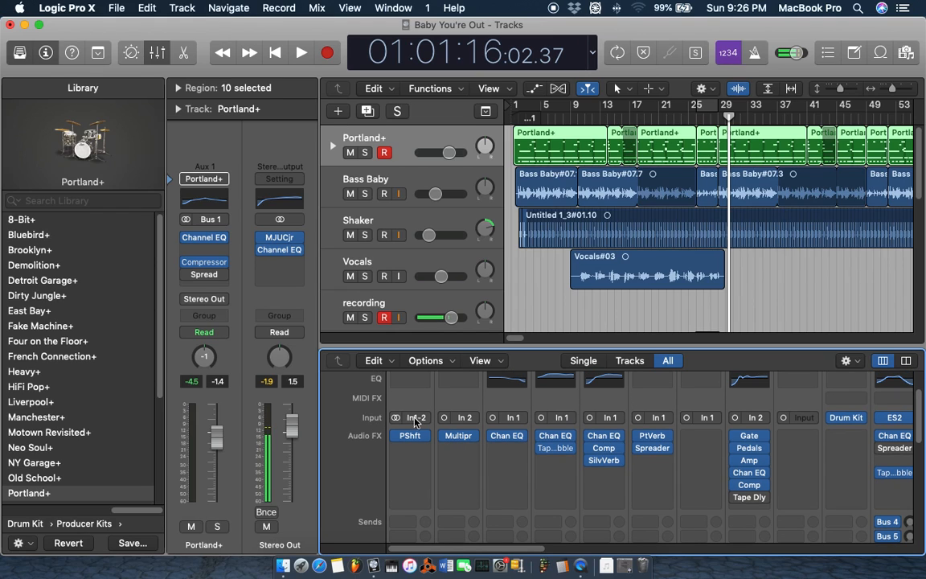
scroll(507, 539, "right", 10)
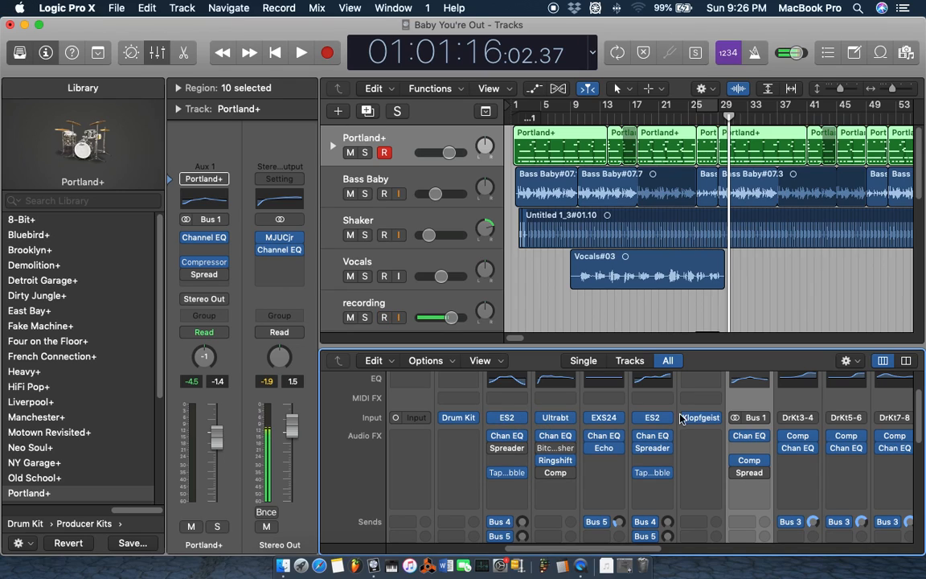
left_click(459, 418)
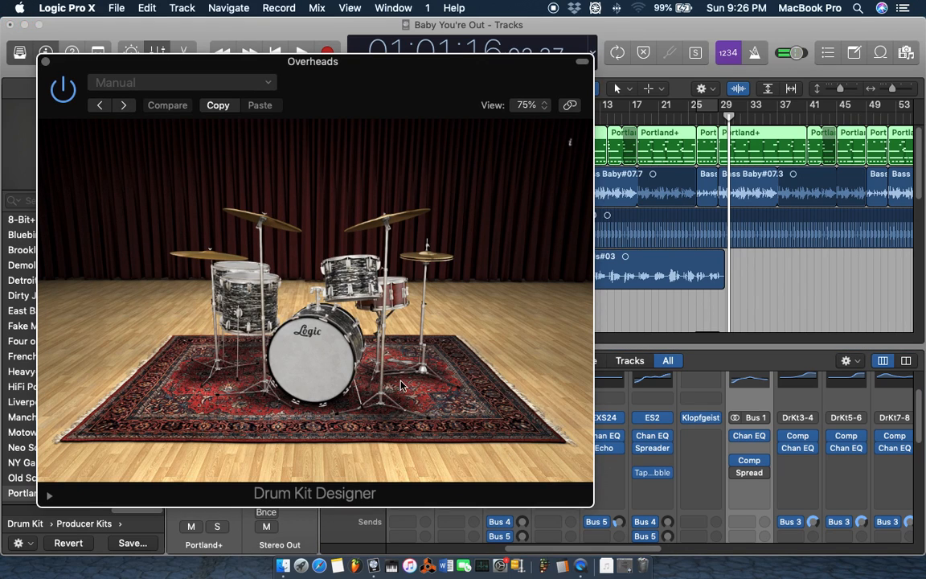
left_click_drag(344, 54, 474, 69)
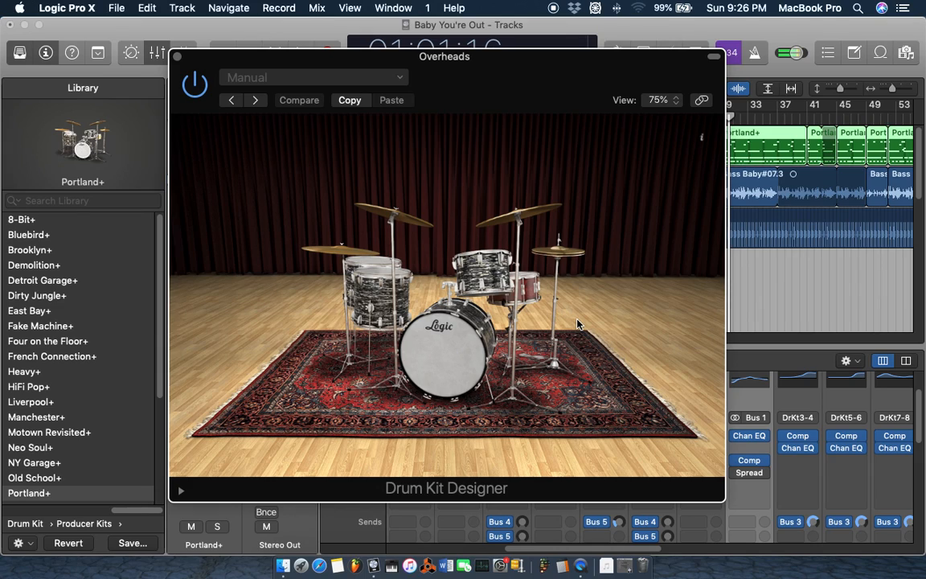
Step: Examine the choices and sound settings for the kick, toms, crashes, ride, hi-hats and snare in Drum Kit Designer, then close it
left_click(443, 336)
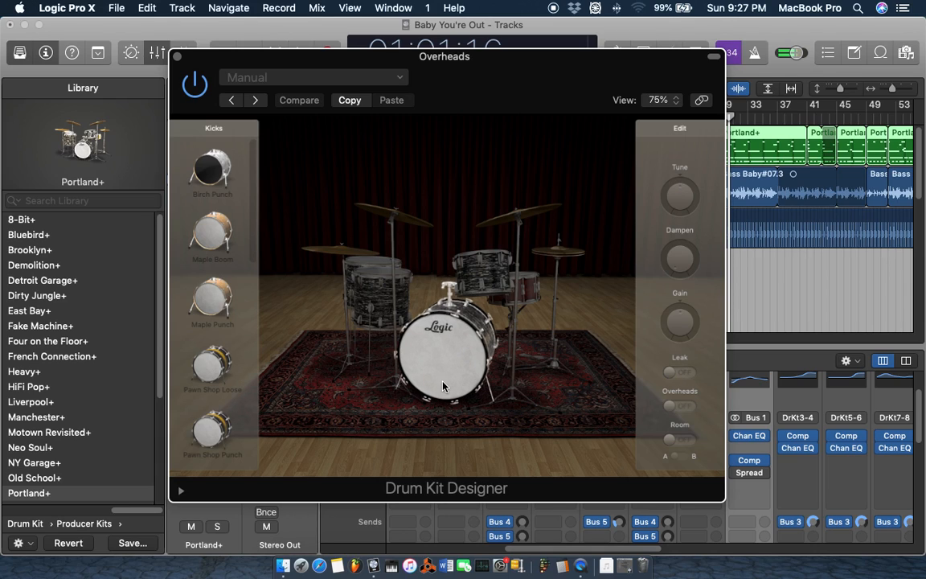
left_click(498, 285)
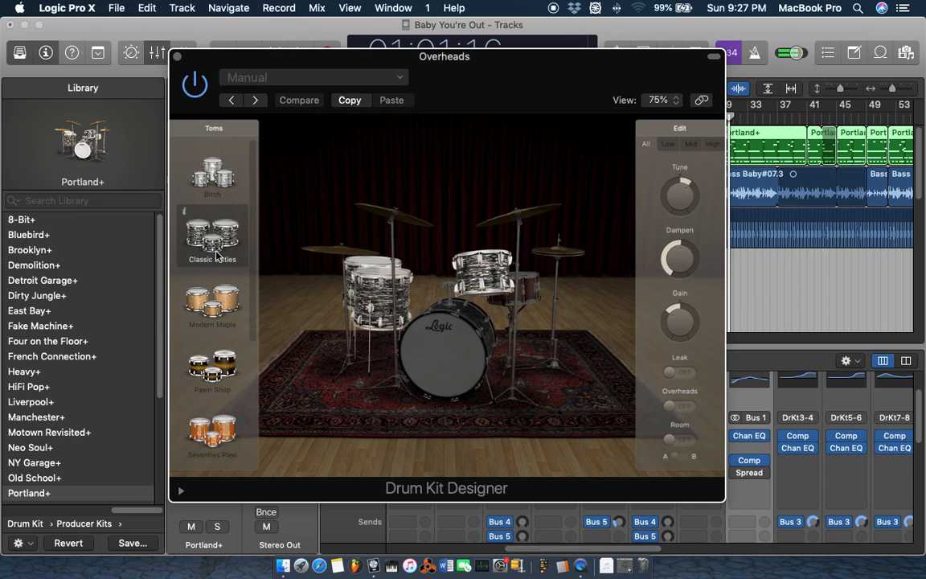
scroll(221, 255, "down", 5)
scroll(225, 251, "up", 5)
mouse_move(691, 195)
mouse_move(679, 343)
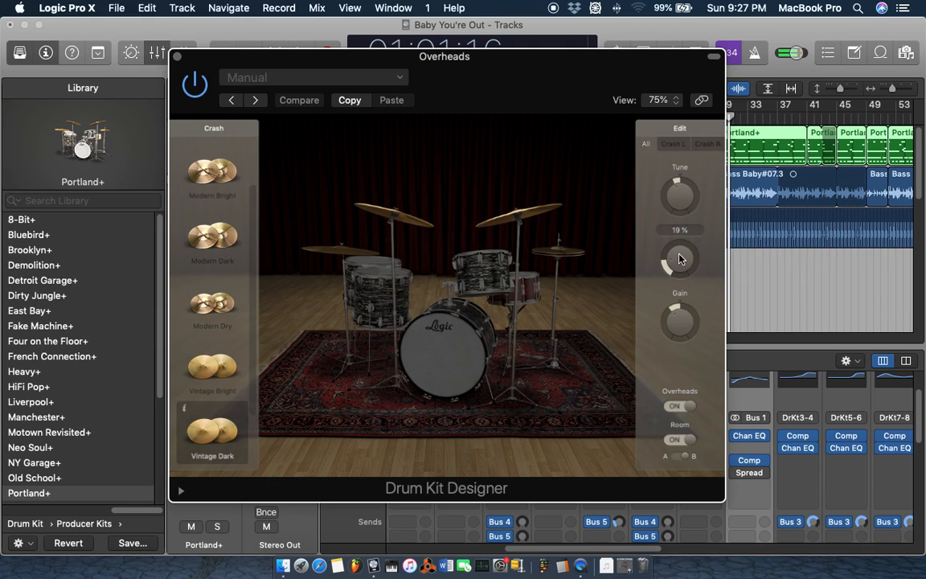
left_click(357, 252)
mouse_move(697, 322)
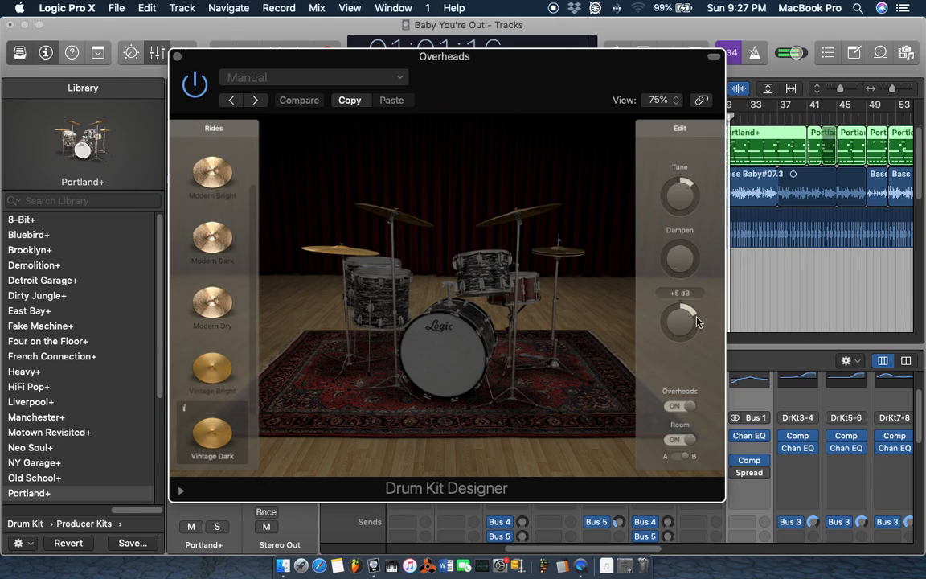
left_click(563, 253)
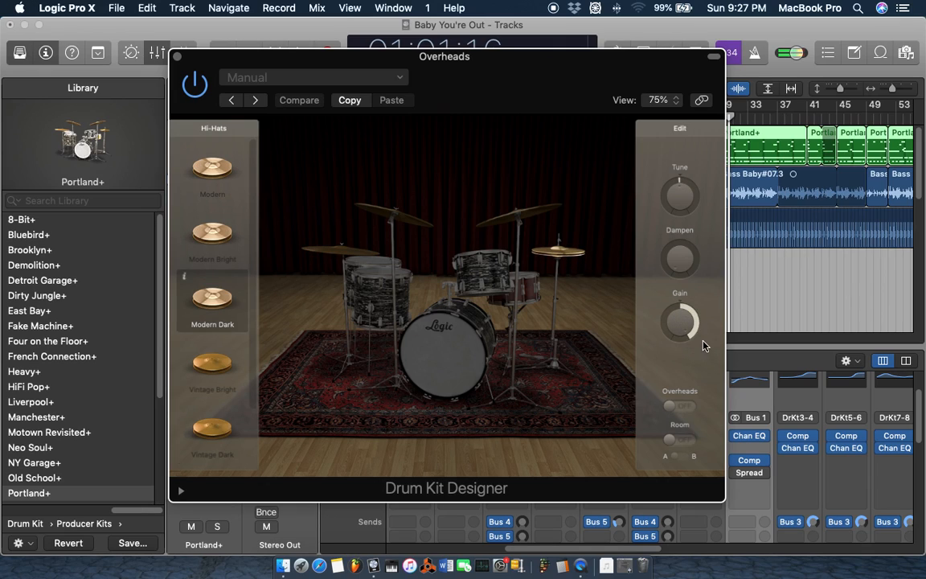
left_click(521, 287)
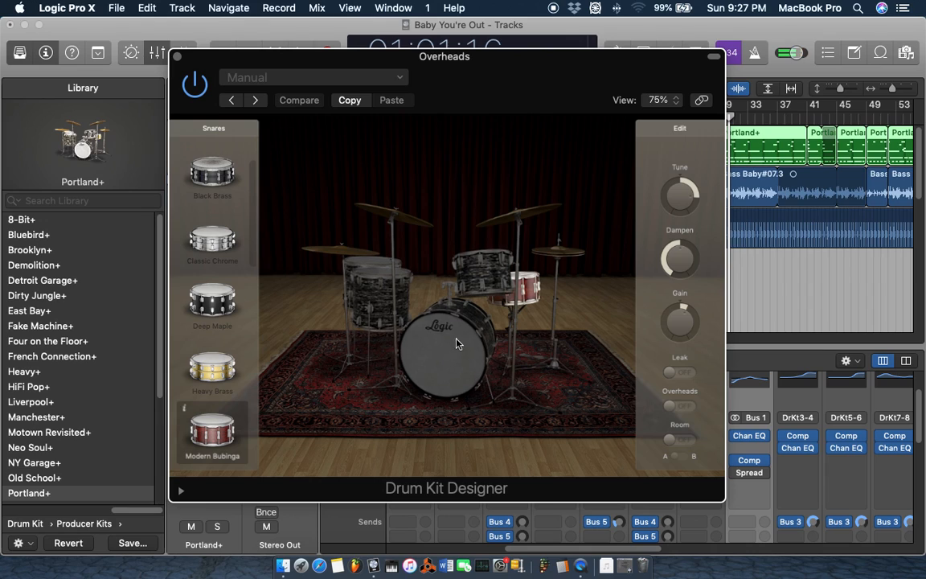
left_click(406, 301)
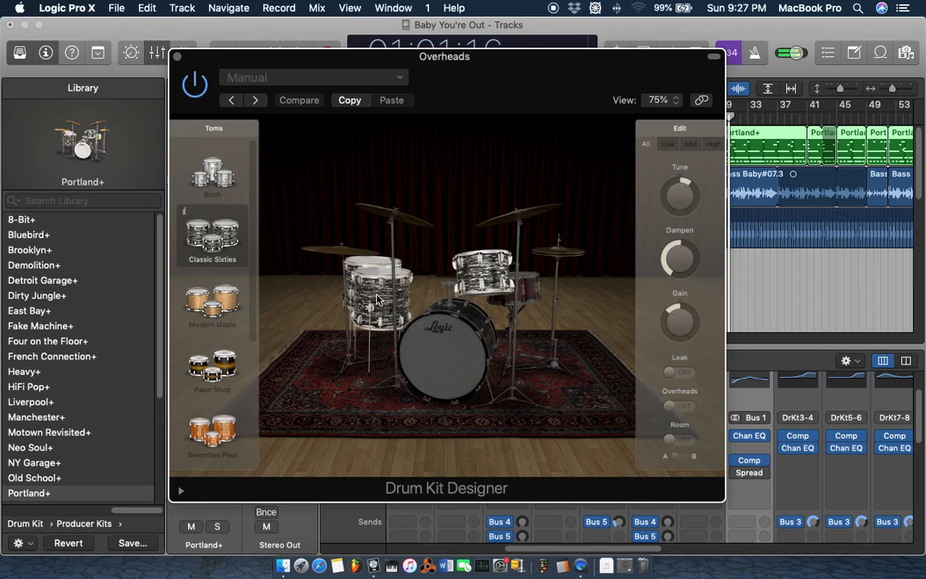
left_click(178, 58)
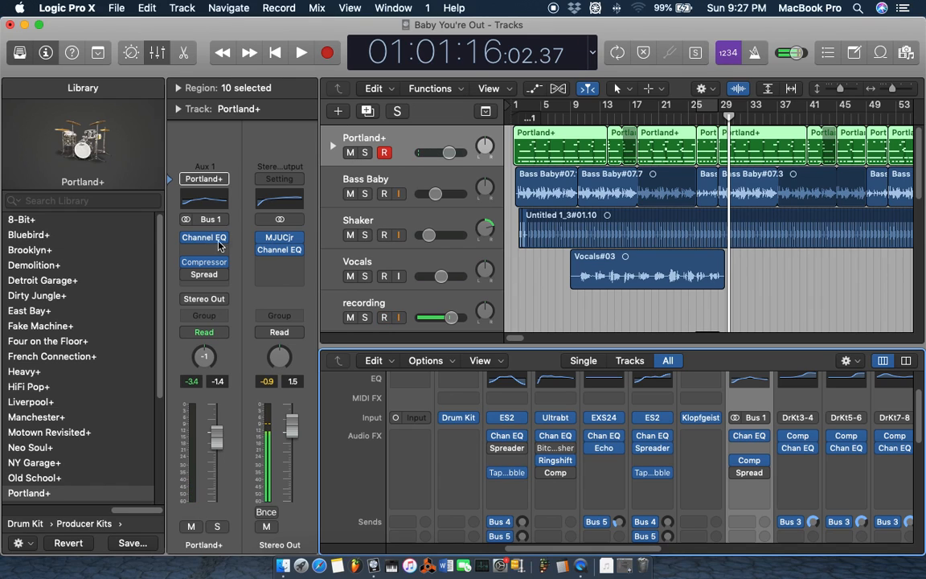
Step: Inspect the Compressor settings on the Portland+ channel strip and close the plug-in
left_click(204, 263)
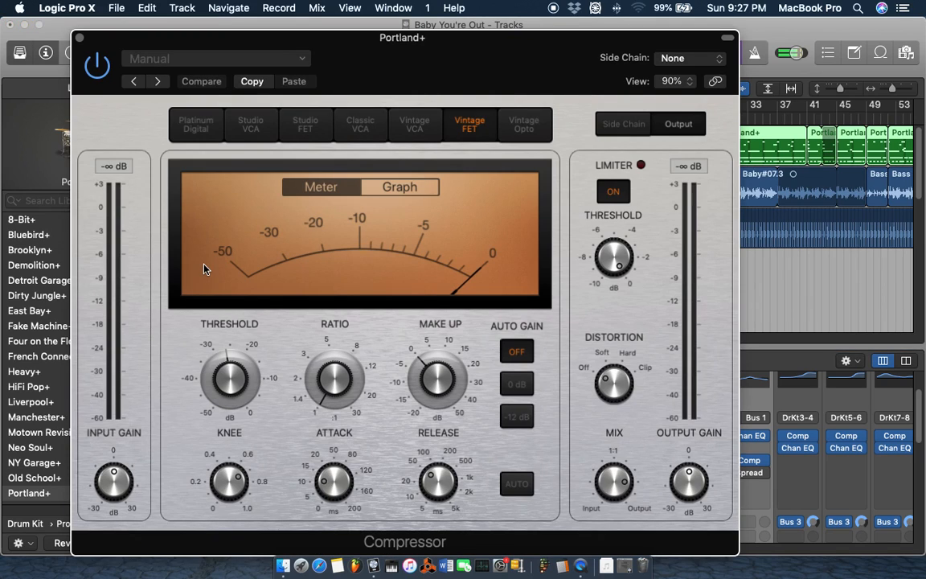
left_click(79, 38)
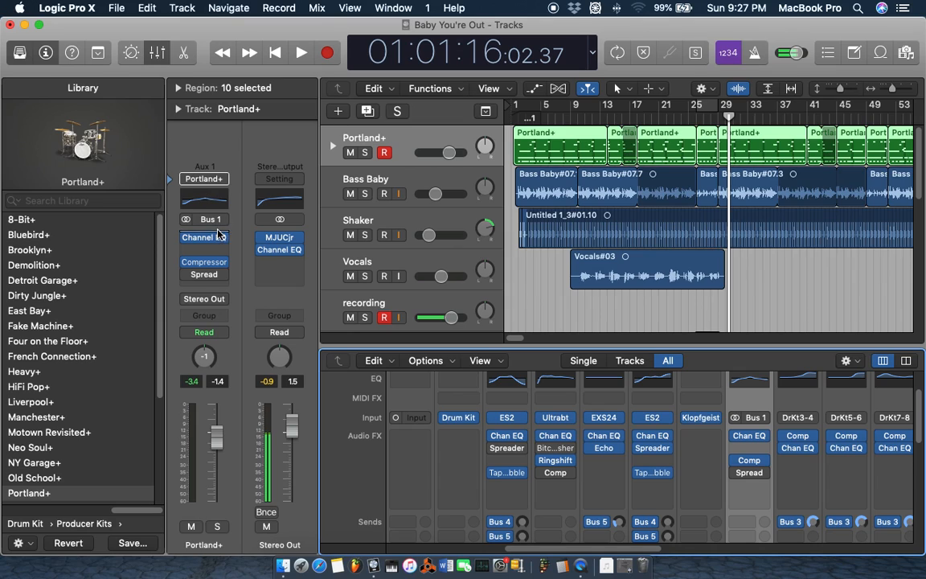
left_click(196, 248)
left_click(235, 219)
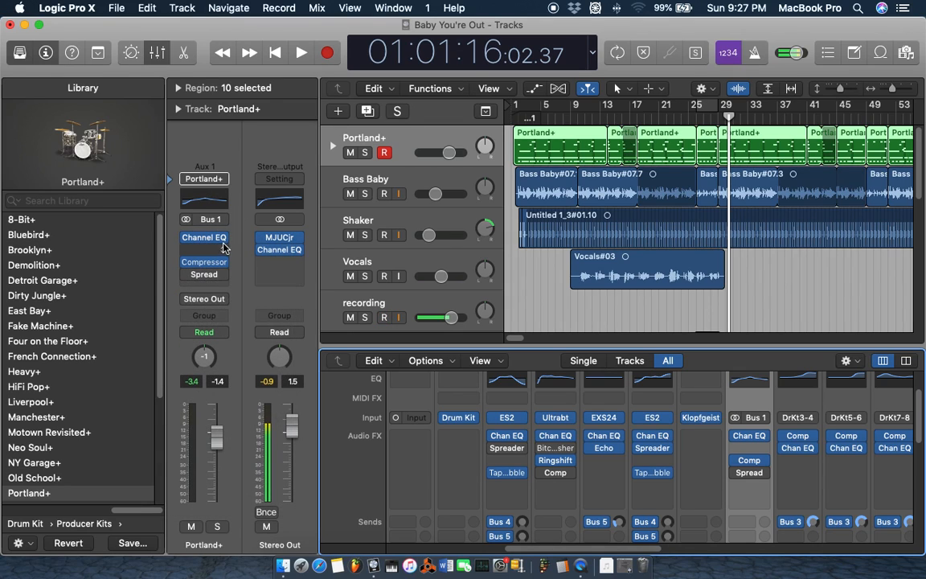
left_click(203, 233)
left_click(228, 231)
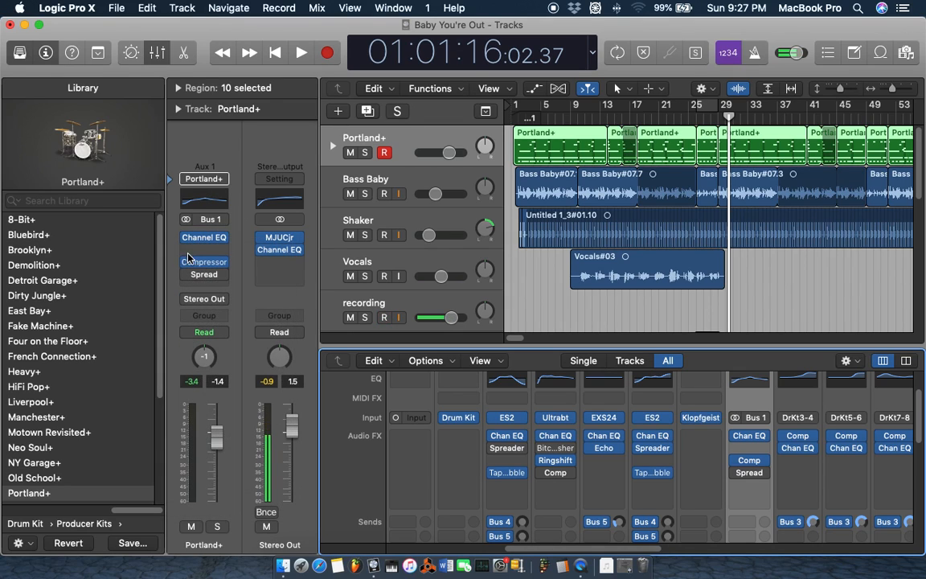
left_click(204, 238)
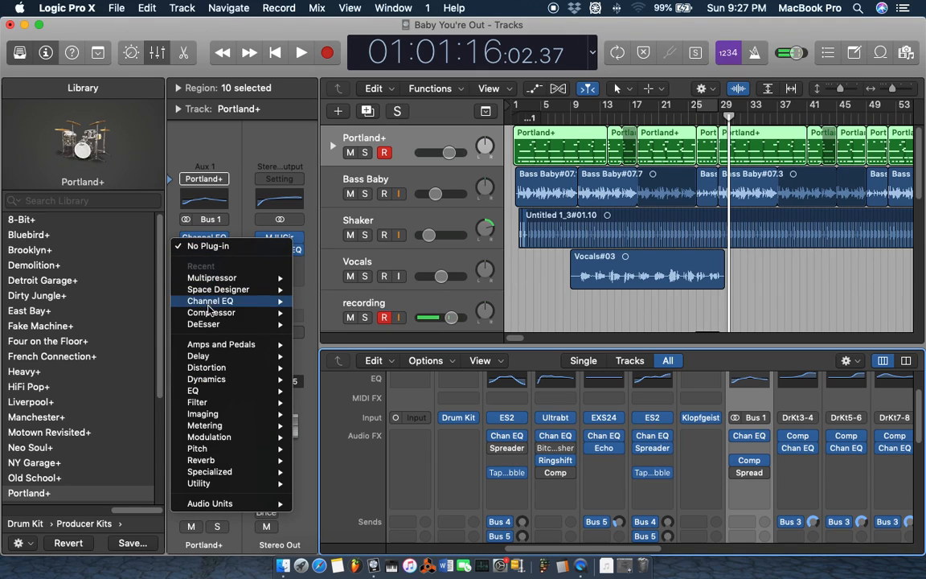
mouse_move(249, 379)
mouse_move(311, 391)
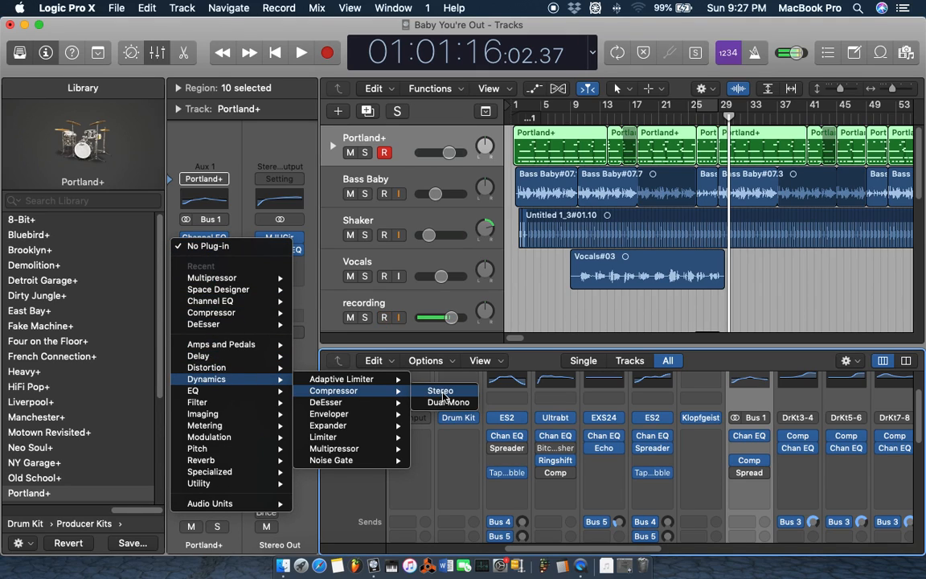
left_click(308, 218)
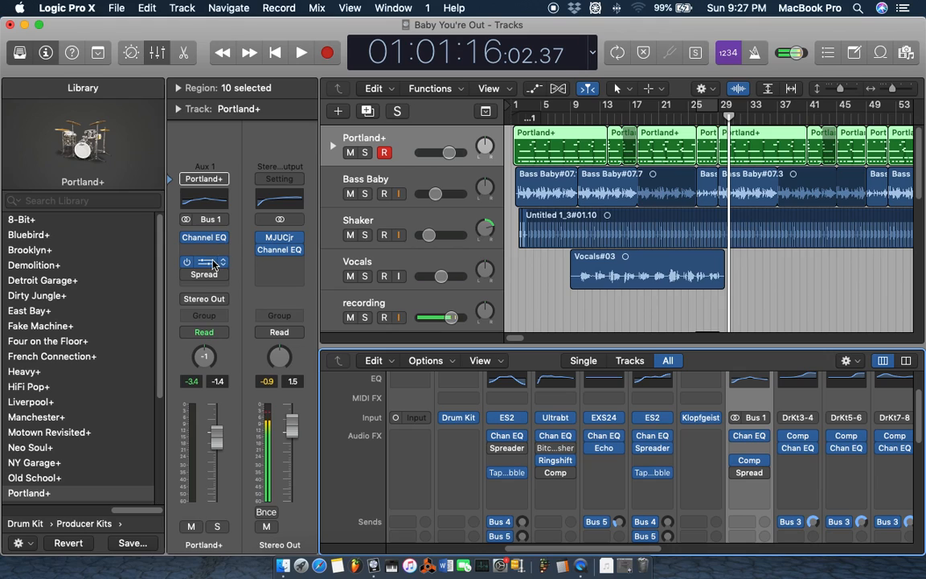
Step: Inspect the Compressor and Channel EQ settings on the Portland+ channel strip, closing each plug-in after viewing it
left_click(211, 265)
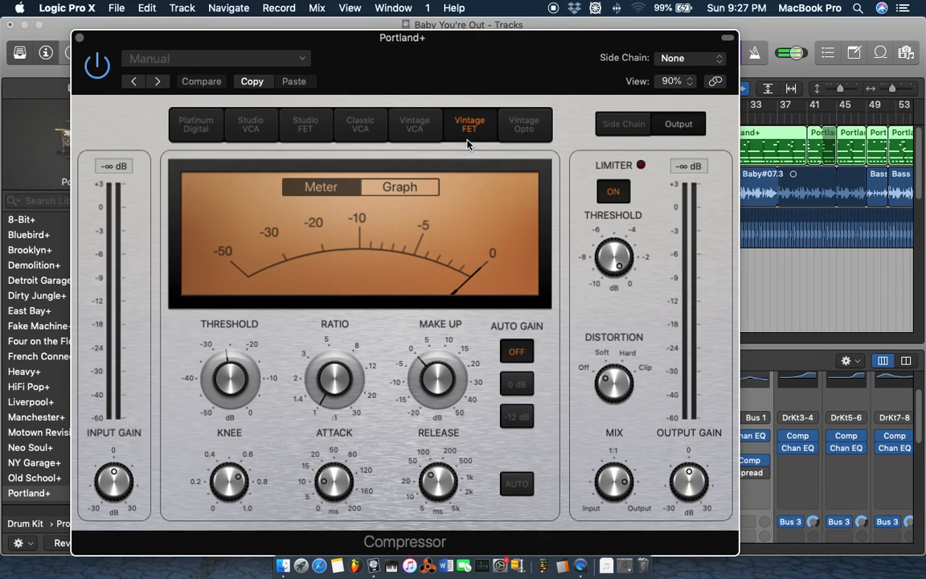
mouse_move(262, 373)
left_click(79, 37)
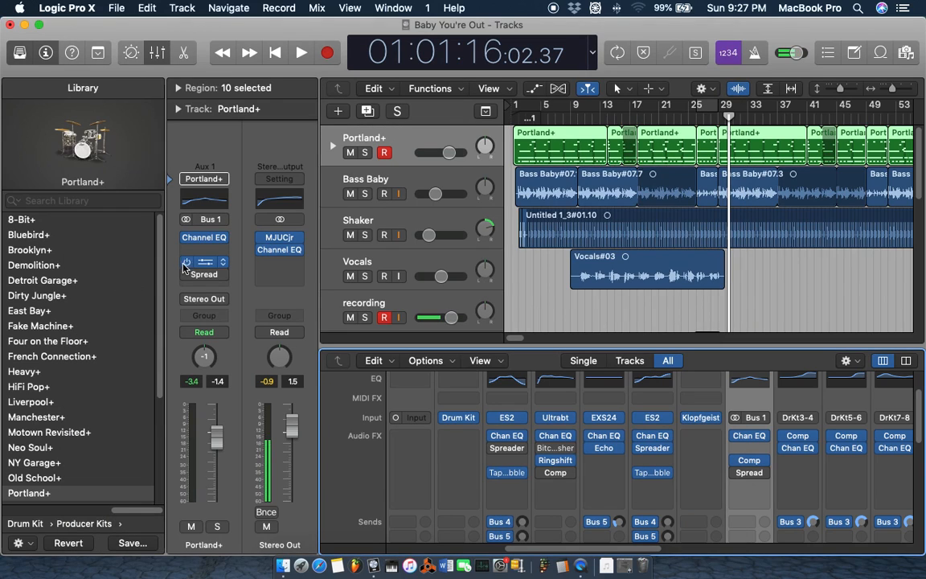
left_click(201, 197)
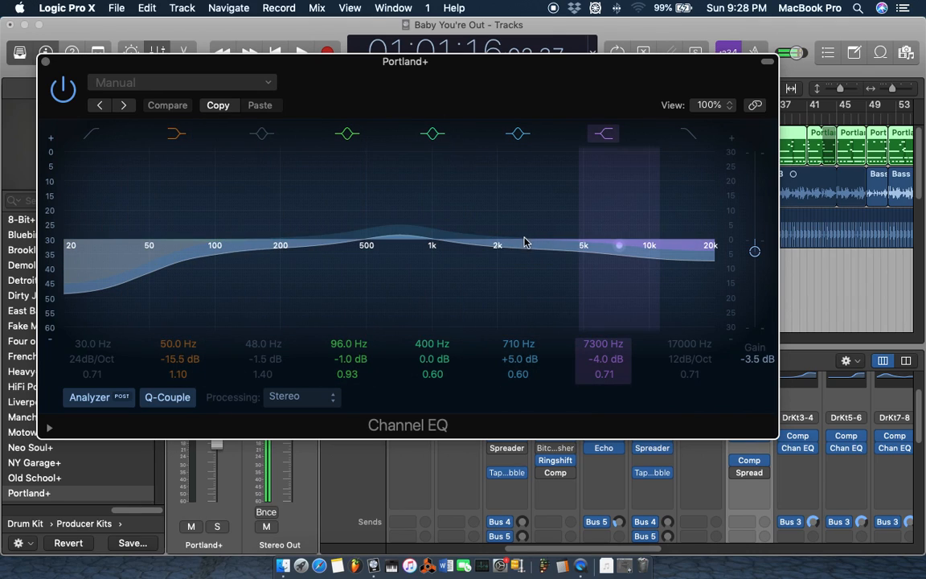
left_click(45, 62)
Step: Play the Portland+ drum track soloed from the beginning of the song, stop playback and clear the solo
key("s")
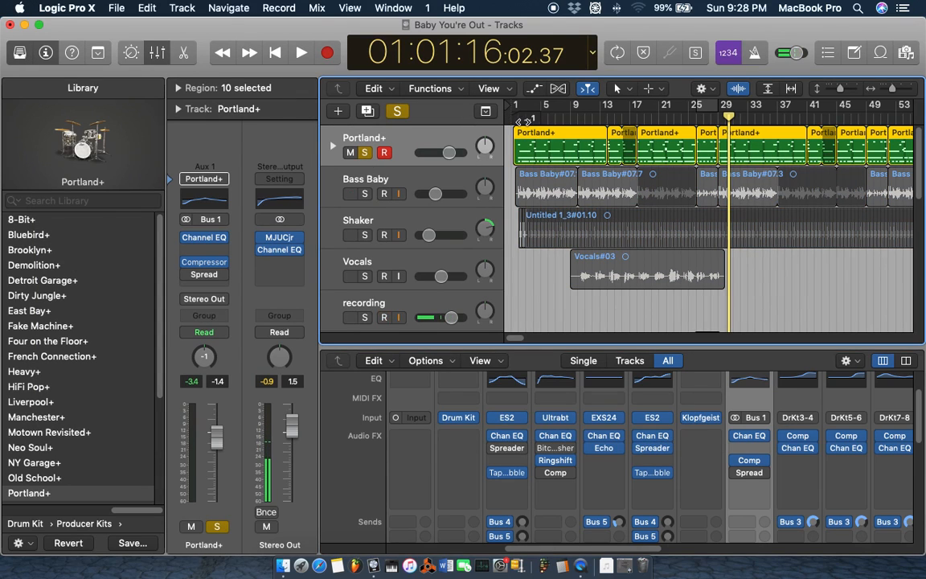
left_click(514, 118)
key("space")
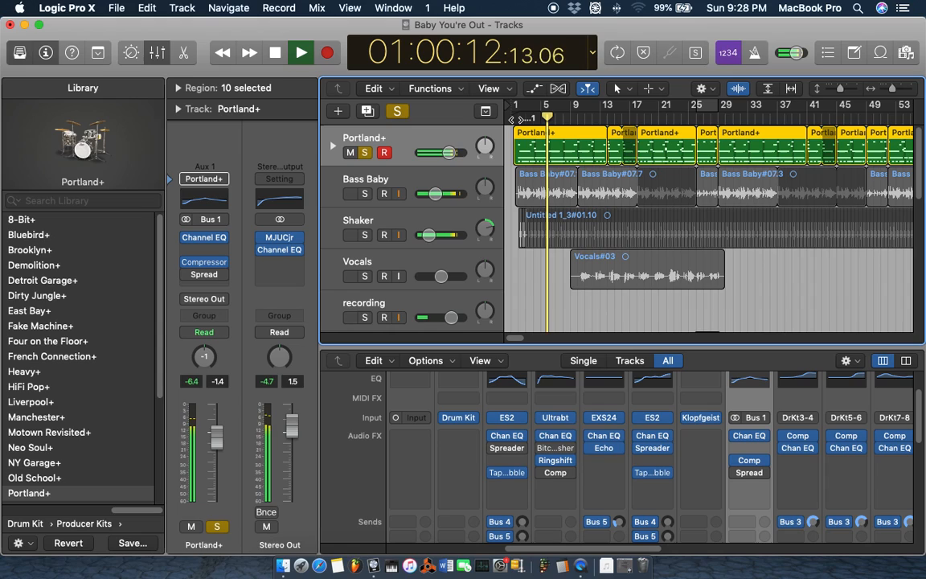
key("space")
left_click(400, 111)
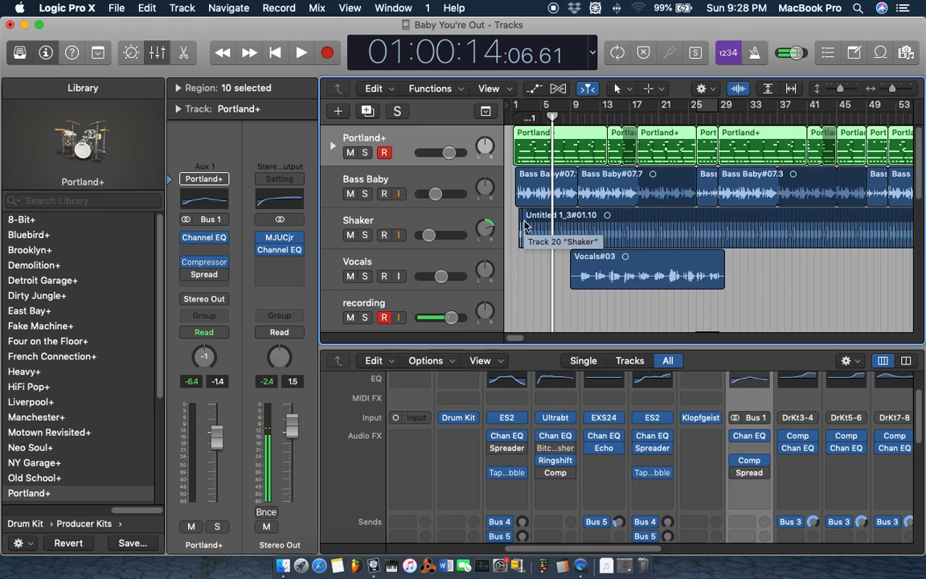
Step: Select the Bass Baby track, inspect its Multipressor settings and preset list, and close the plug-in
left_click(438, 181)
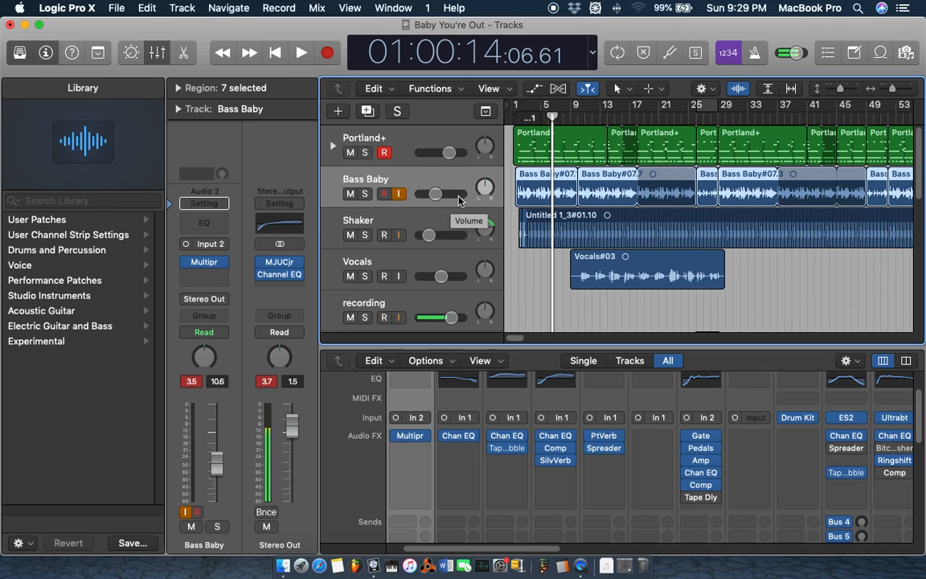
left_click(215, 262)
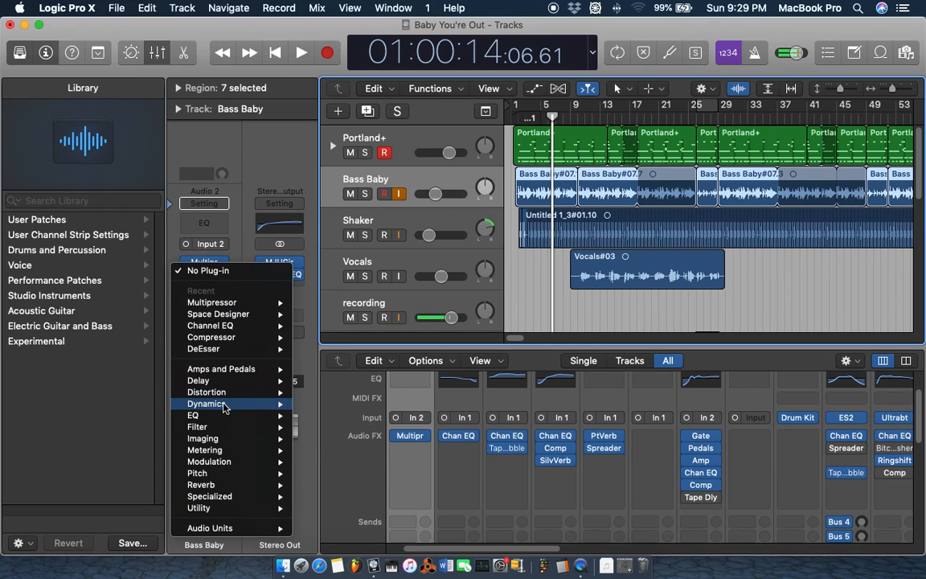
mouse_move(206, 404)
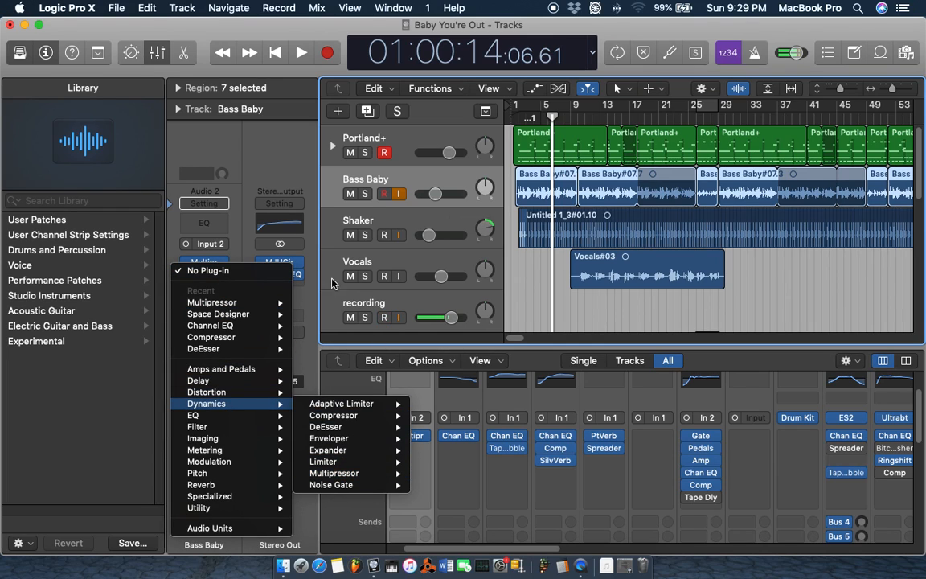
left_click(251, 225)
left_click(206, 265)
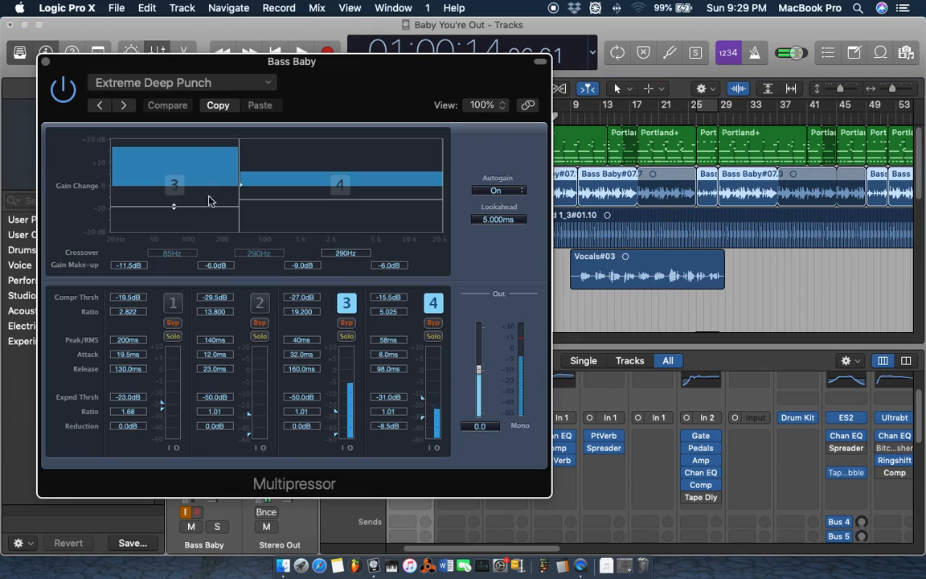
left_click(157, 85)
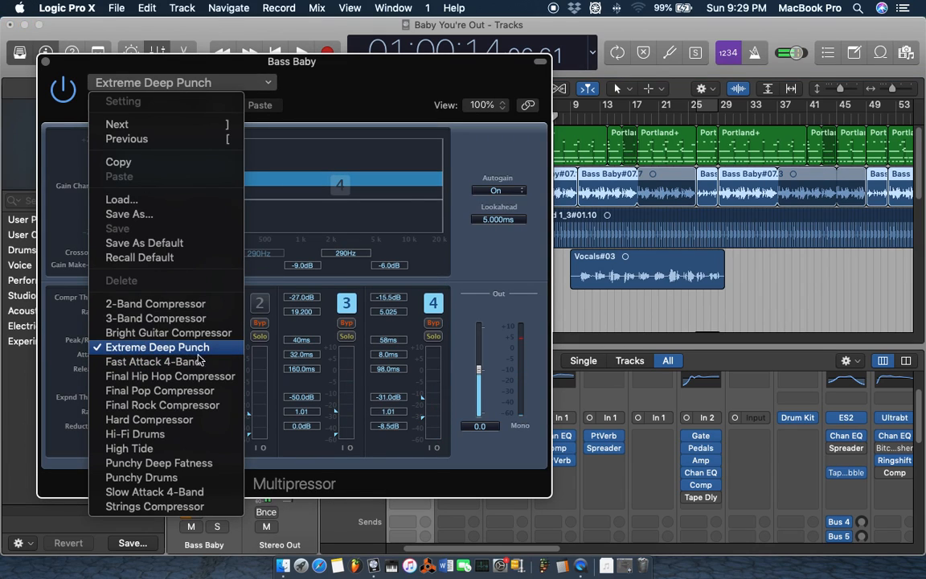
left_click(45, 64)
left_click(45, 63)
Step: Play the Bass Baby track soloed from the start of the project, clear the solo and stop playback
key("Return")
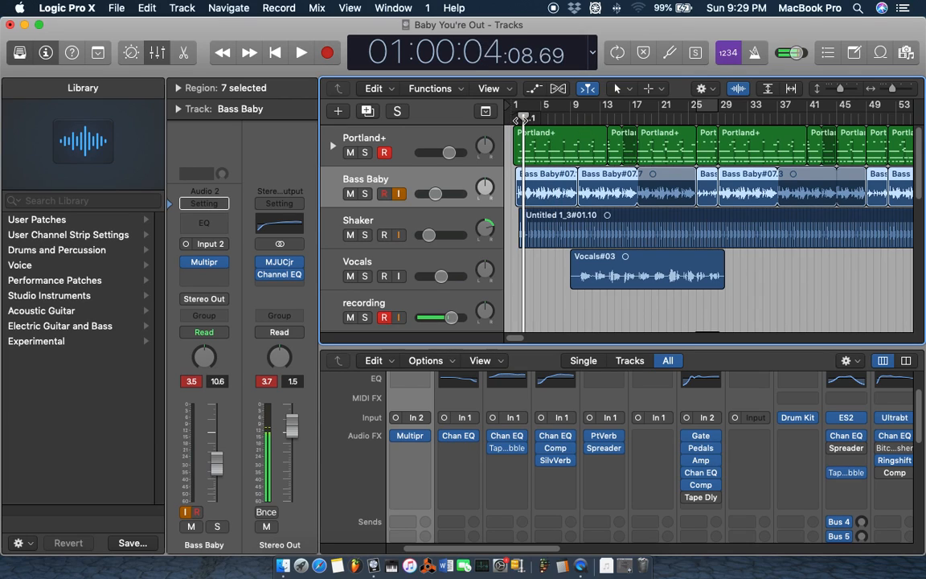
left_click(364, 193)
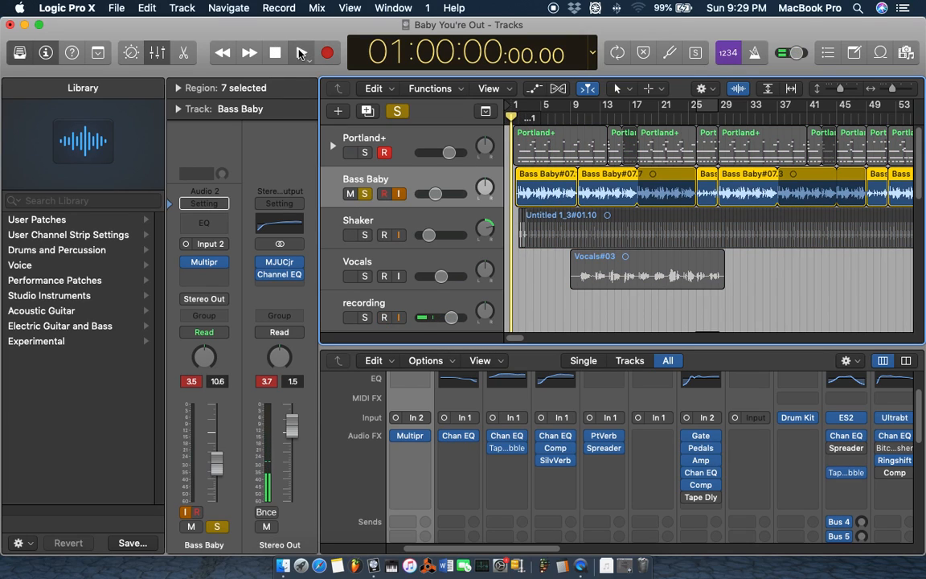
left_click(302, 54)
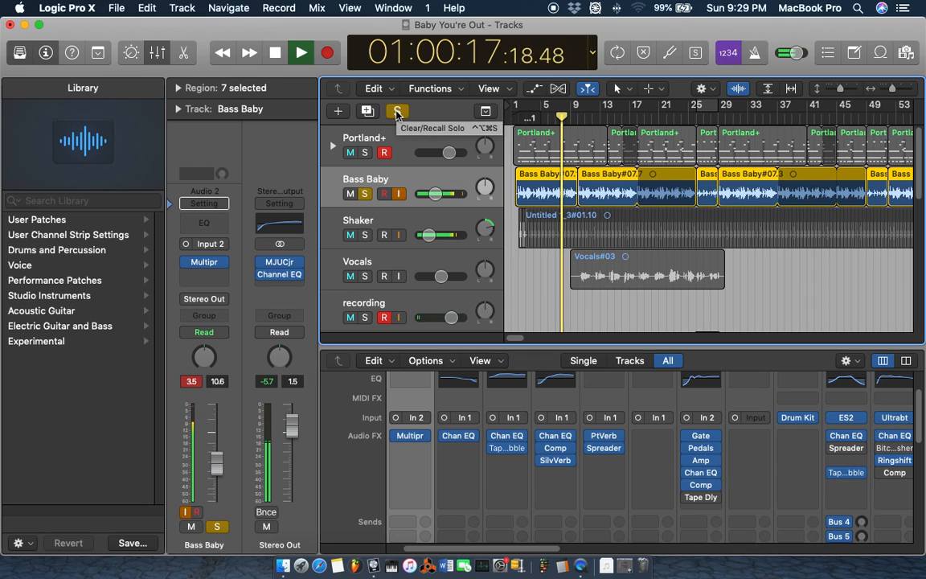
left_click(396, 110)
left_click(278, 52)
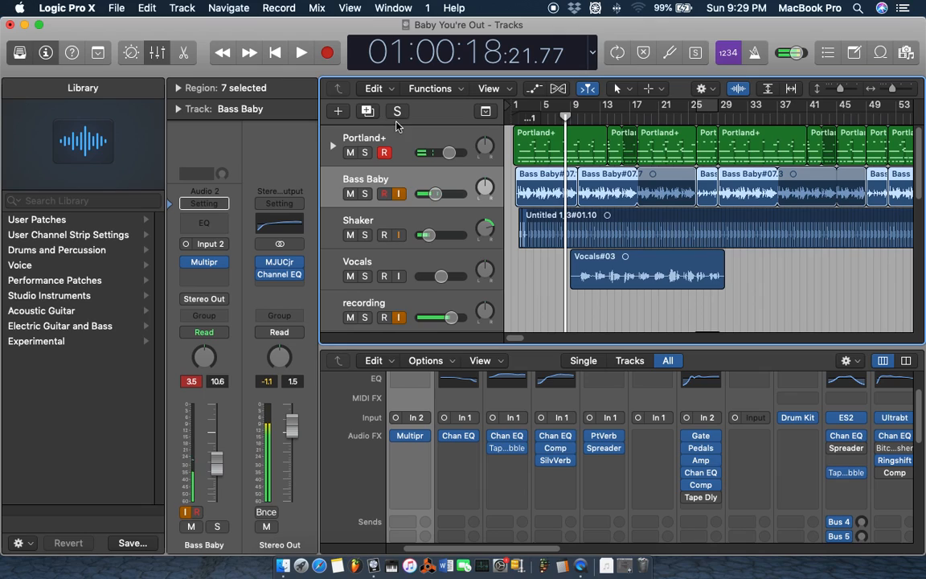
Step: Select the Shaker track and play it soloed from the start of its first region, then clear the solo and stop playback
left_click(394, 227)
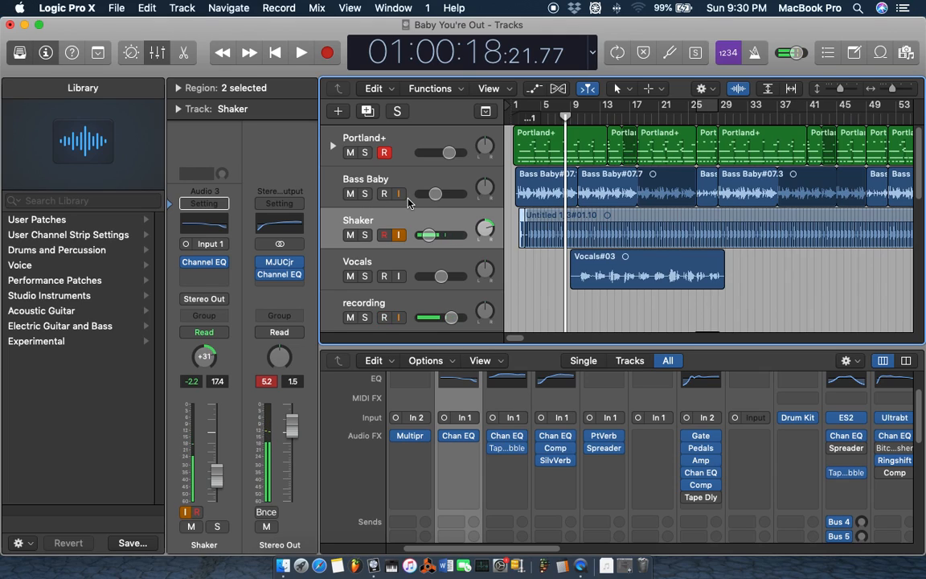
left_click_drag(565, 117, 517, 117)
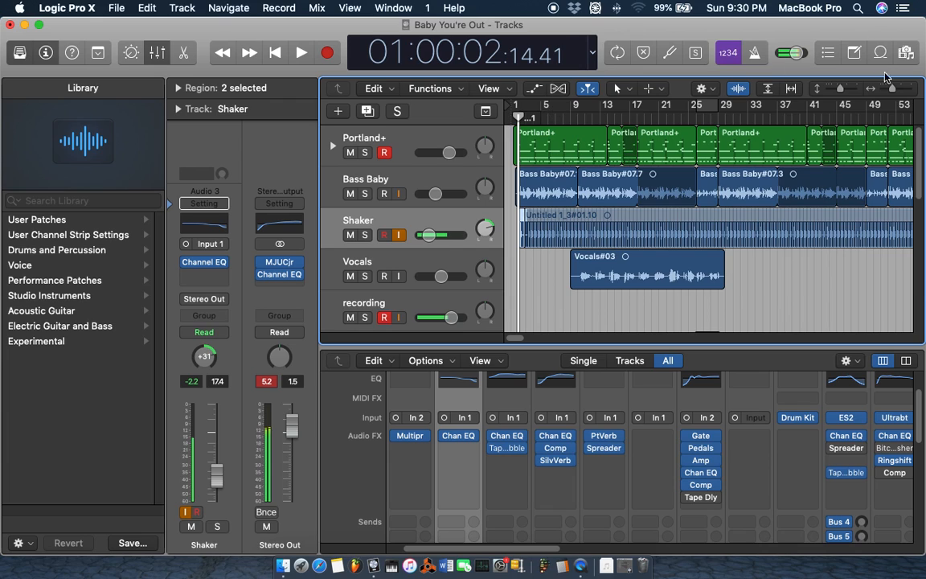
left_click_drag(890, 90, 899, 89)
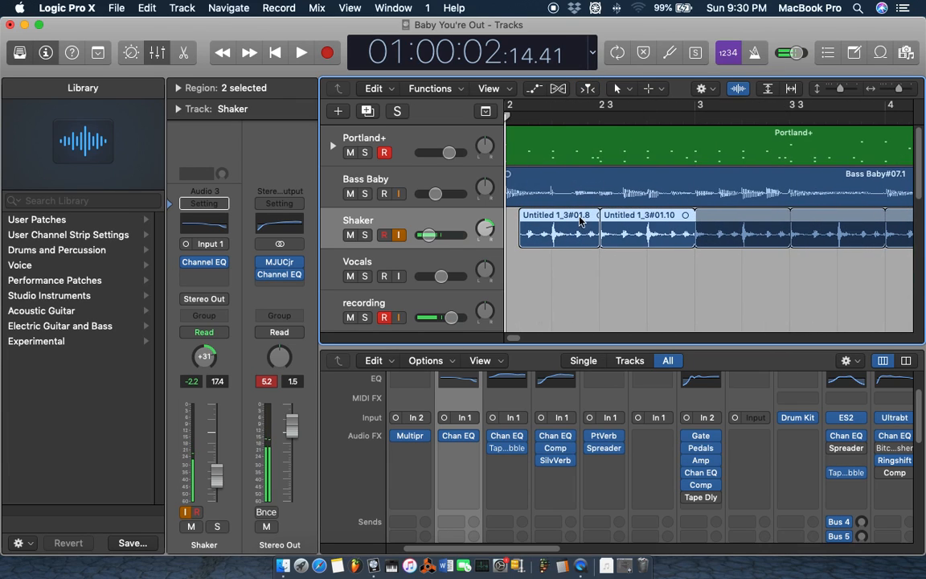
left_click_drag(508, 118, 689, 117)
left_click(535, 117)
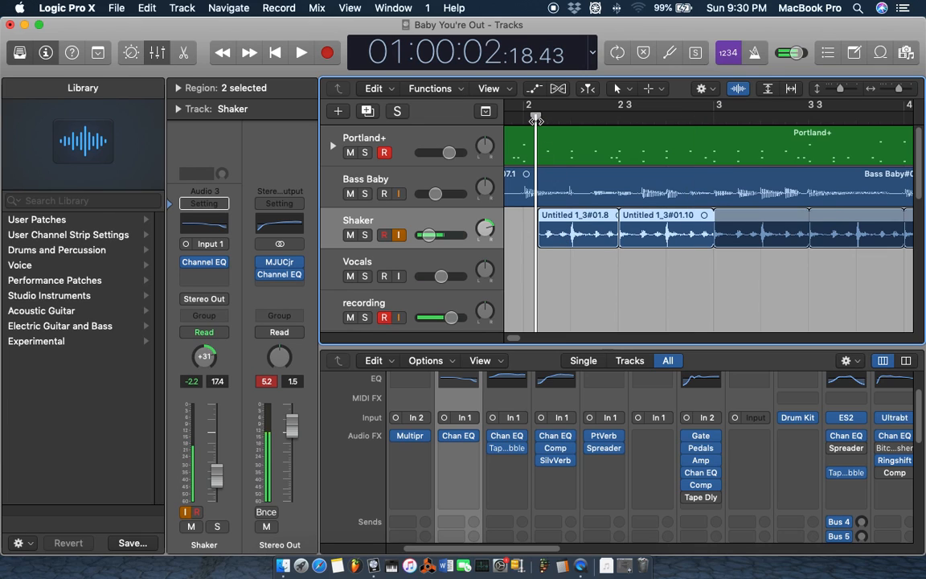
left_click(366, 235)
key("space")
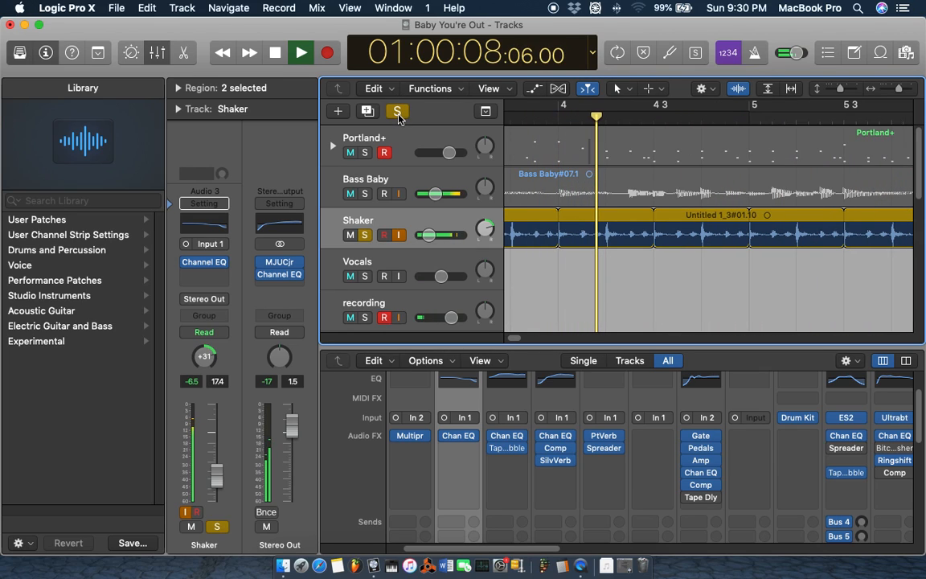
left_click(397, 113)
key("space")
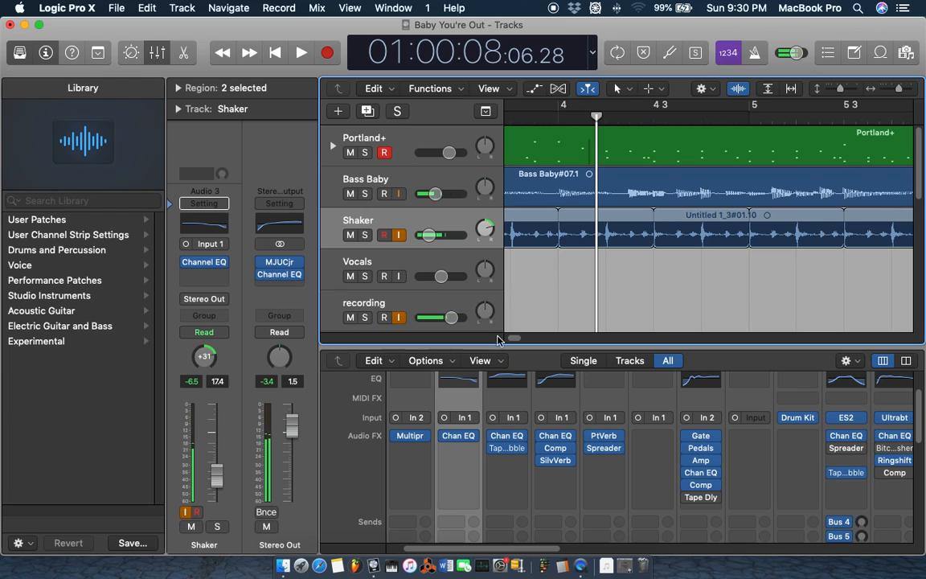
Step: Inspect the Channel EQ curve on the Shaker channel strip and close the plug-in
scroll(512, 339, "left", 5)
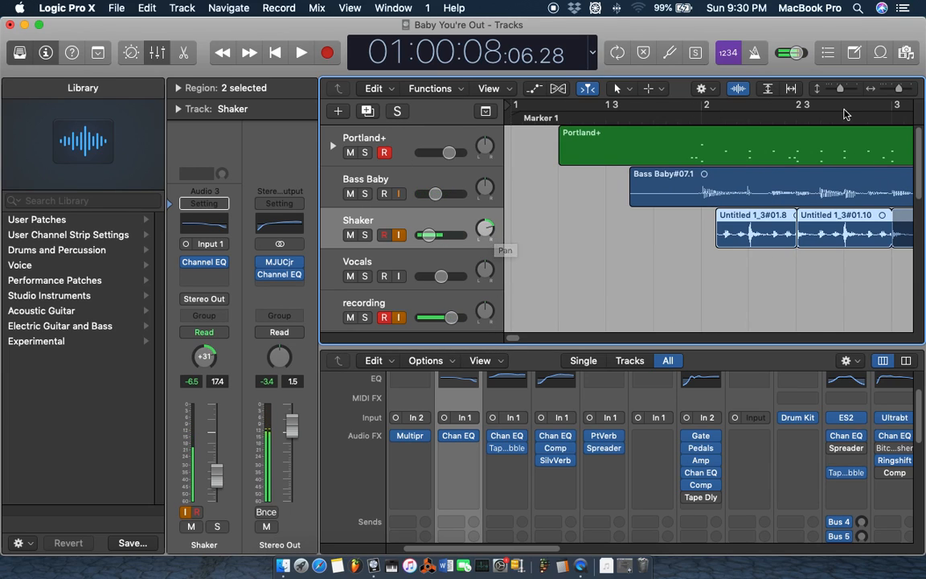
left_click_drag(900, 89, 895, 90)
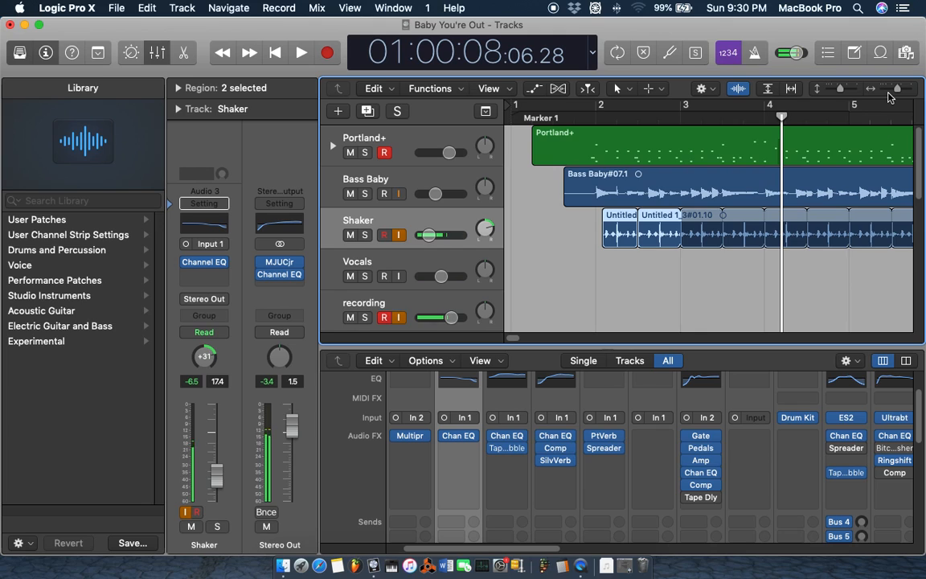
left_click(202, 218)
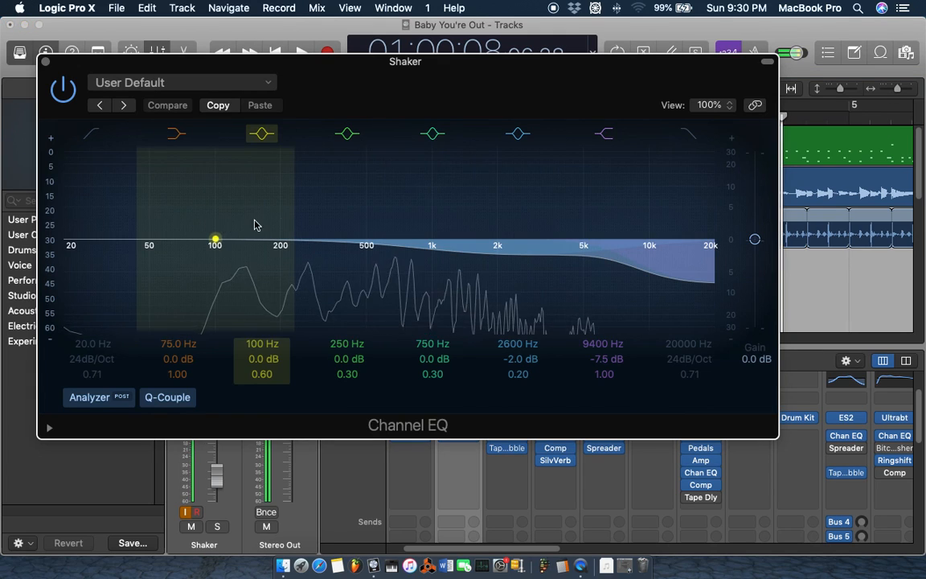
left_click(45, 61)
Step: Select the Vocals track that holds the Vocals#03 region and place the playhead near bar 10
scroll(529, 211, "down", 1)
scroll(528, 211, "down", 2)
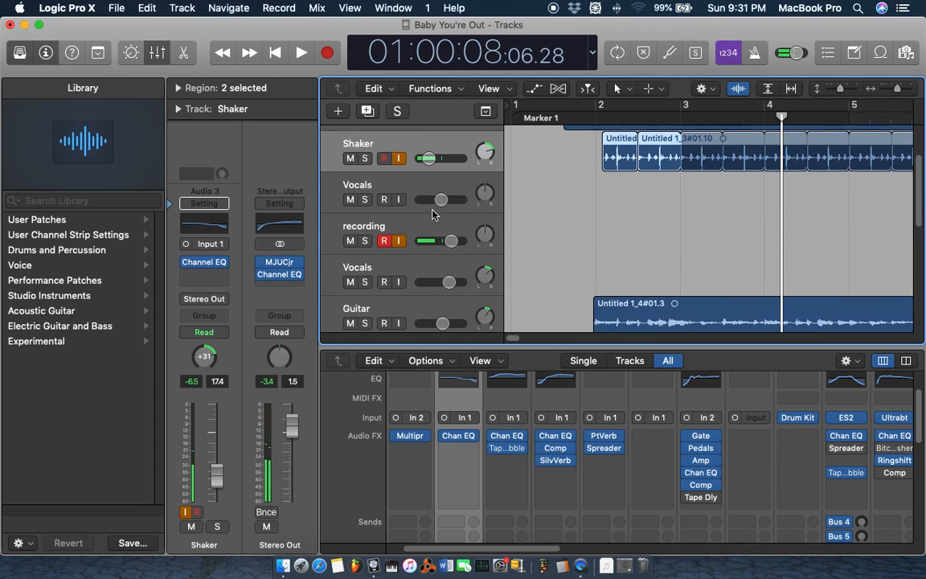
left_click(399, 239)
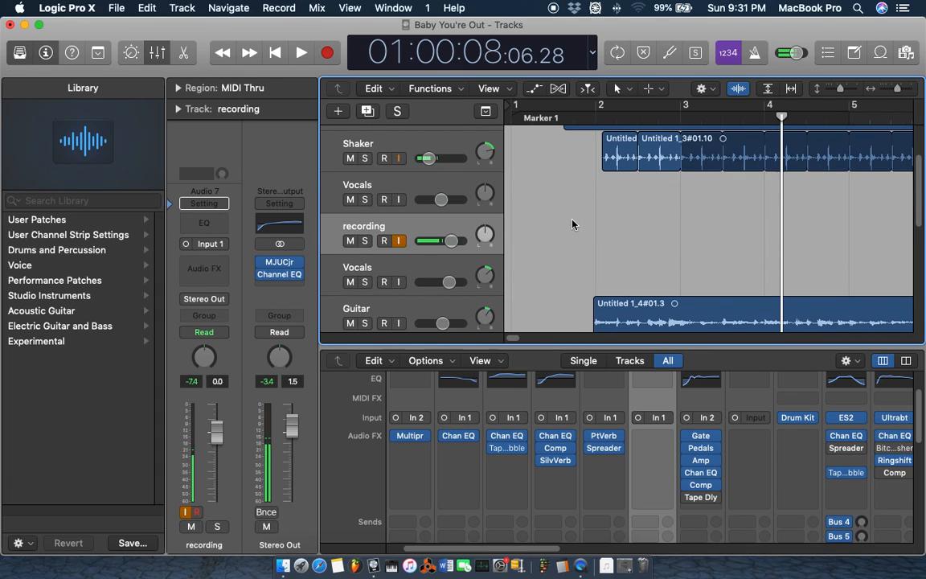
scroll(572, 225, "up", 2)
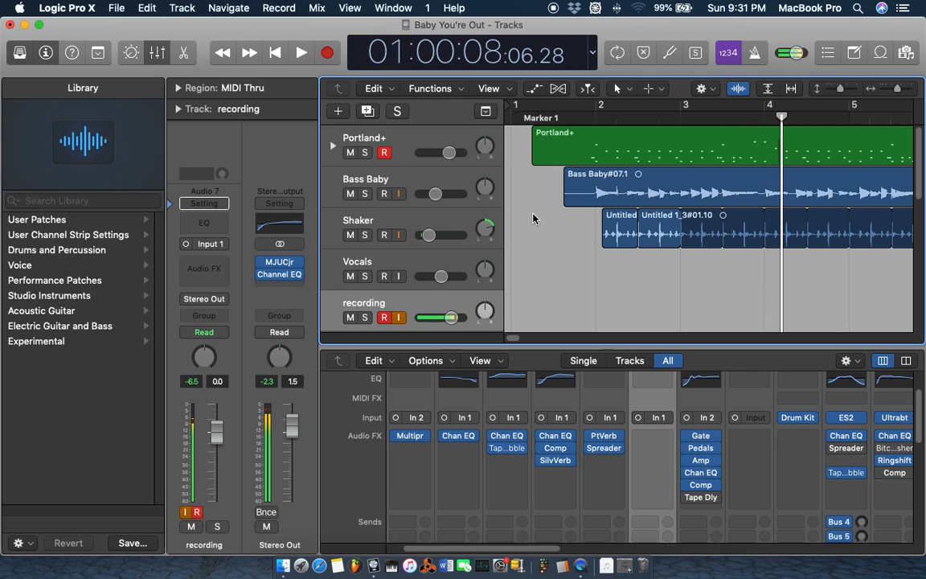
scroll(572, 224, "down", 2)
left_click_drag(897, 90, 894, 89)
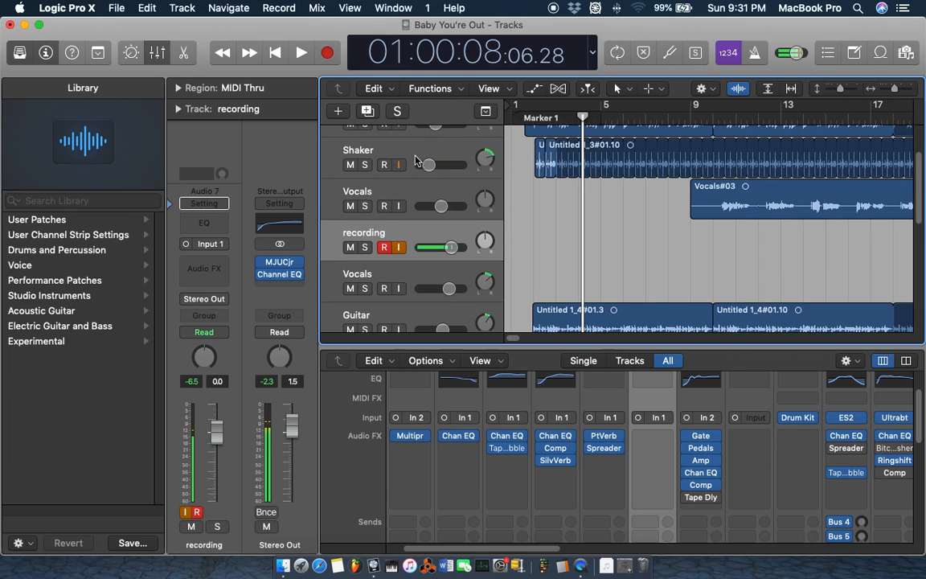
left_click(388, 191)
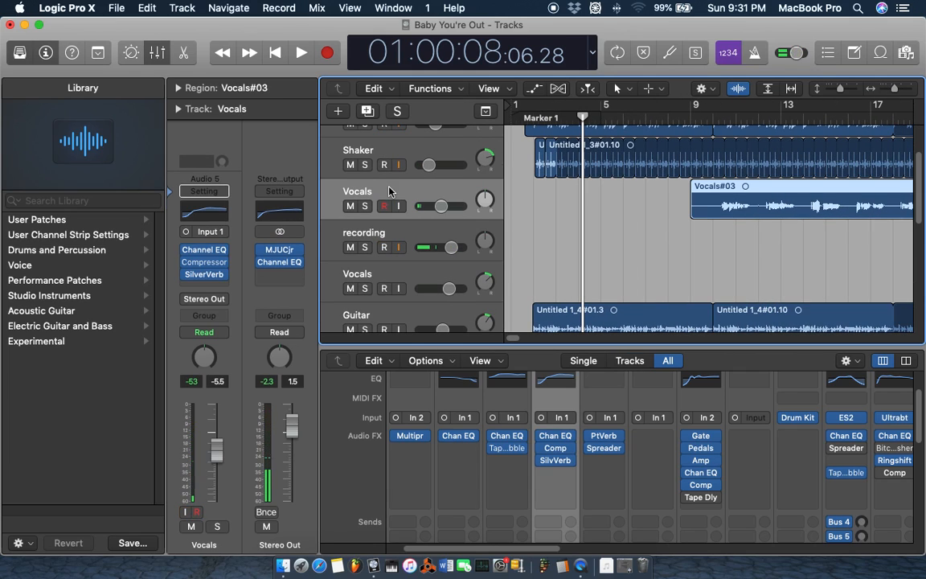
left_click(400, 233)
left_click(408, 191)
scroll(517, 339, "right", 5)
scroll(517, 339, "left", 5)
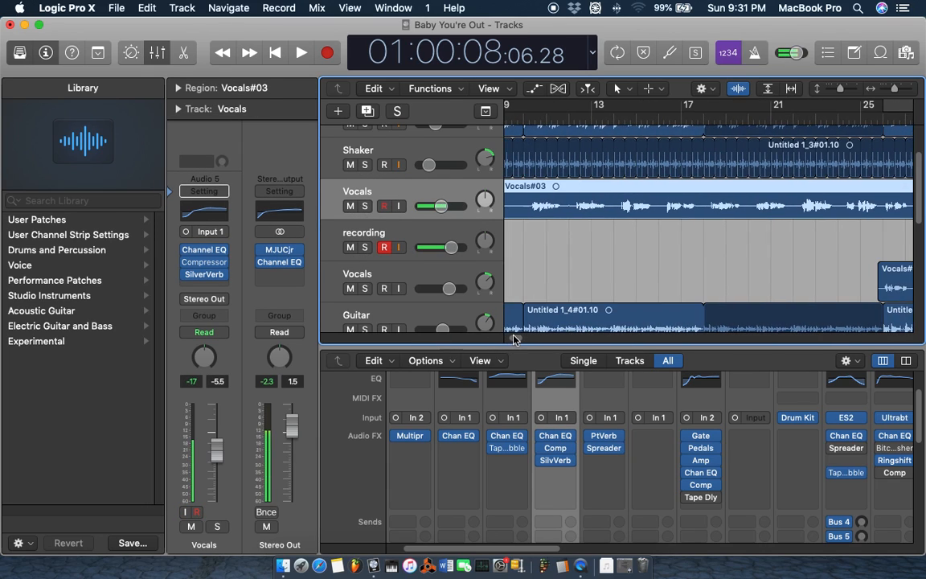
left_click(526, 119)
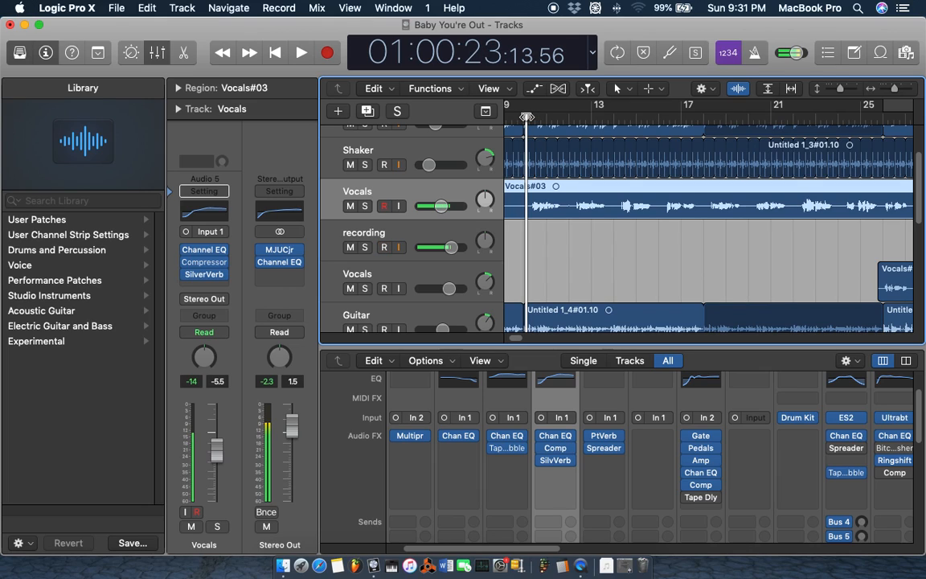
Step: Inspect the Compressor and Channel EQ settings on the selected Vocals channel strip, closing each plug-in after viewing it
left_click(211, 266)
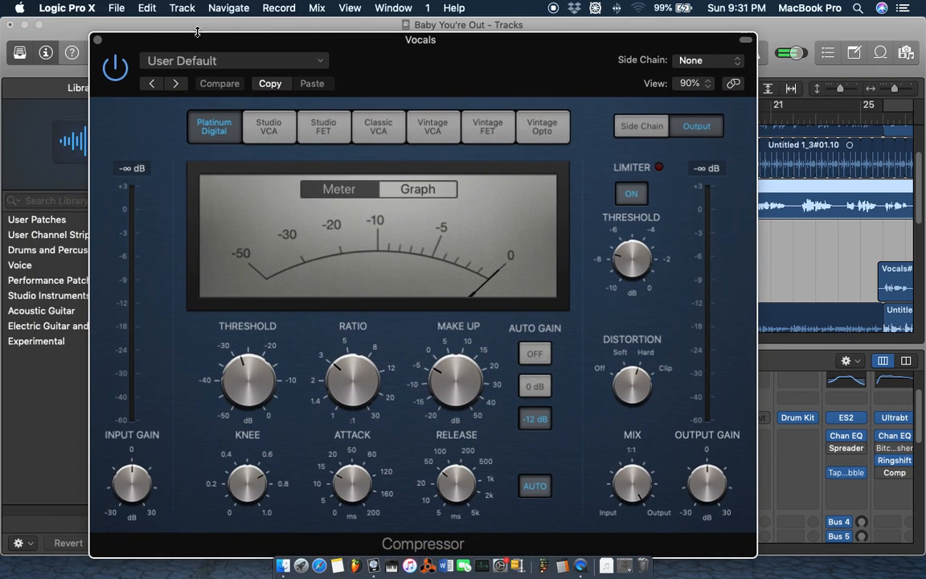
left_click(98, 40)
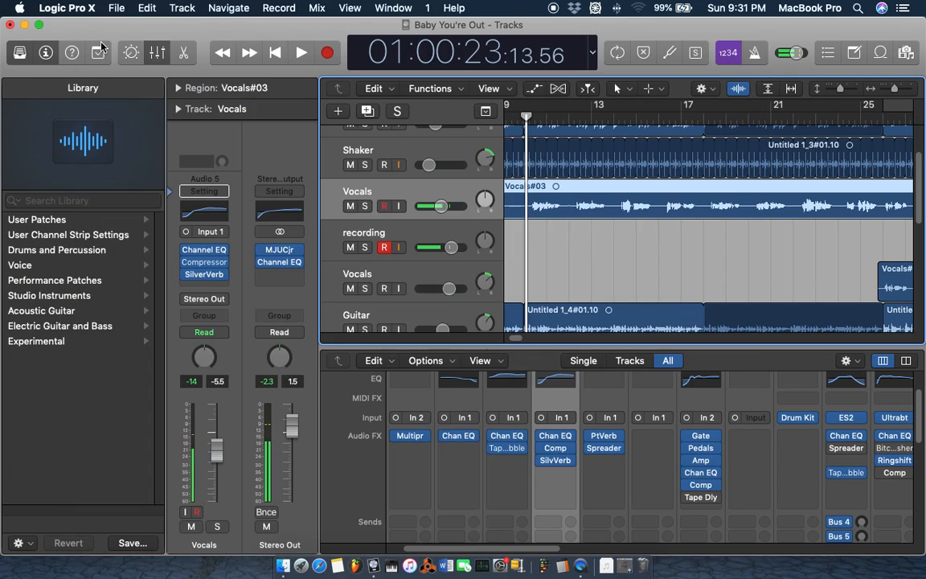
left_click(203, 217)
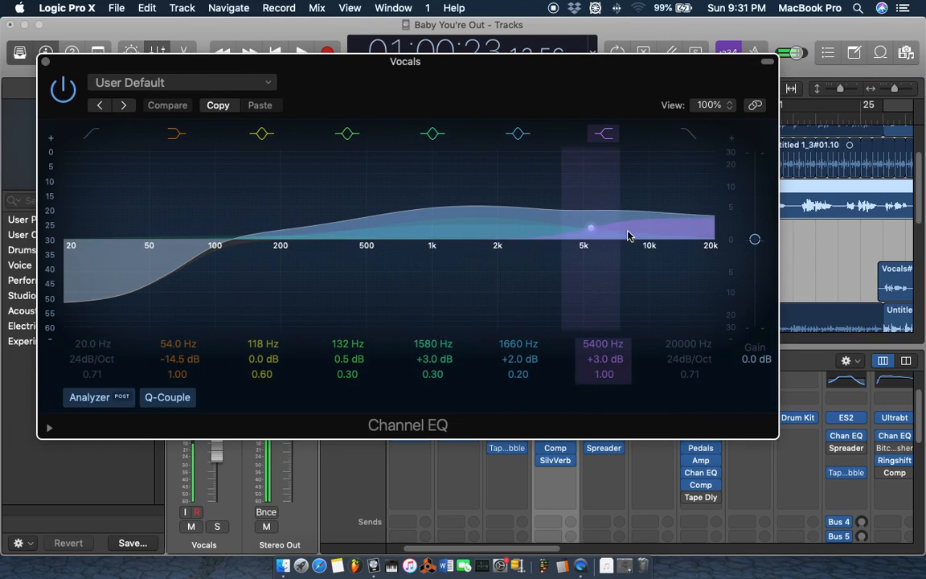
left_click(46, 63)
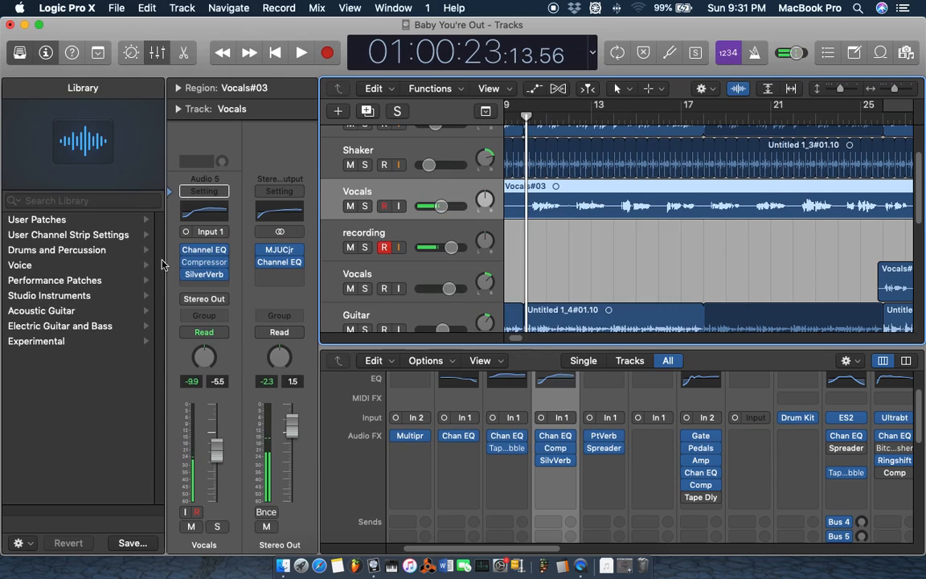
Step: Inspect the SilverVerb settings on the channel strip of the Vocals track holding Vocals#03 and close the plug-in
left_click(207, 275)
mouse_move(286, 501)
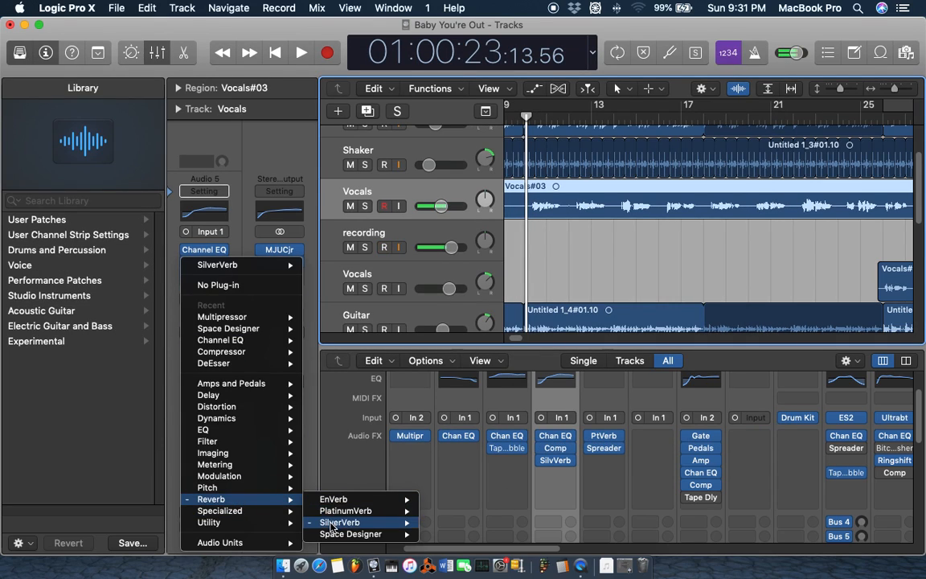
mouse_move(353, 522)
left_click(434, 534)
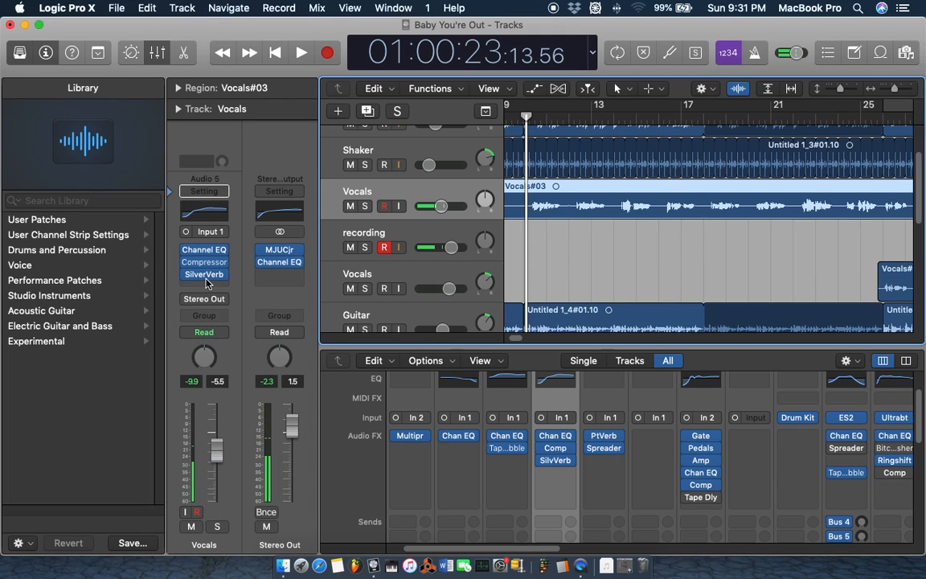
left_click(205, 277)
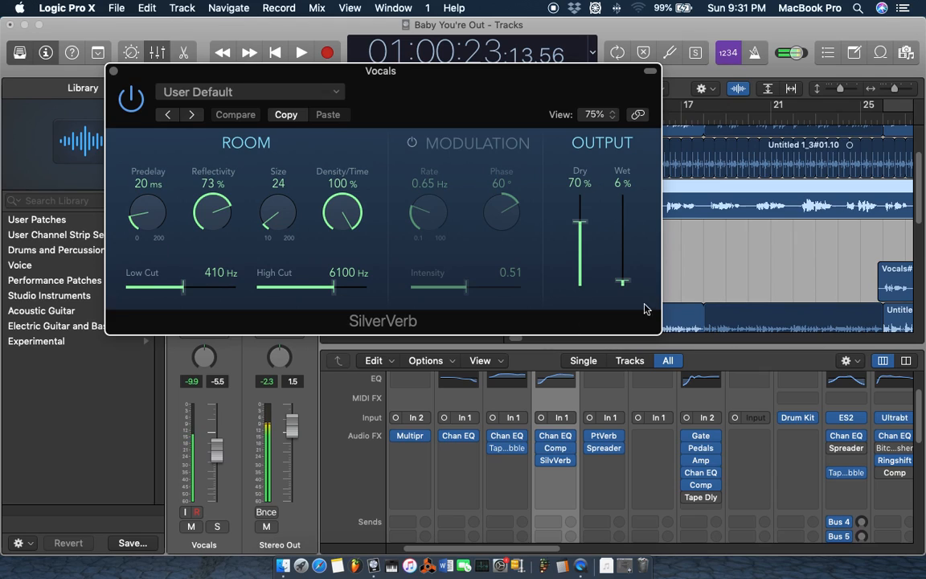
left_click(113, 71)
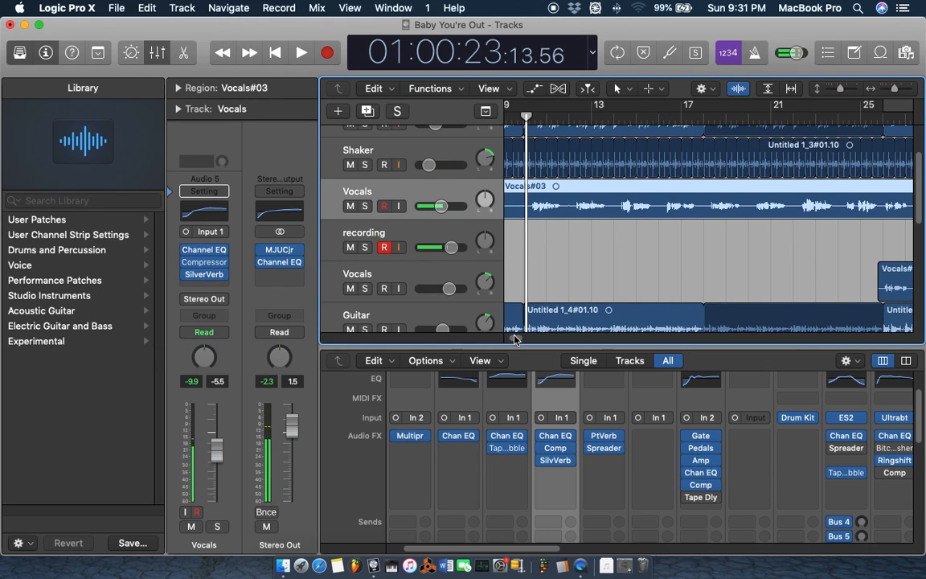
Step: Select the recording track and briefly start and stop playback with the previous solo recalled, clearing the solo at the end
scroll(511, 338, "left", 5)
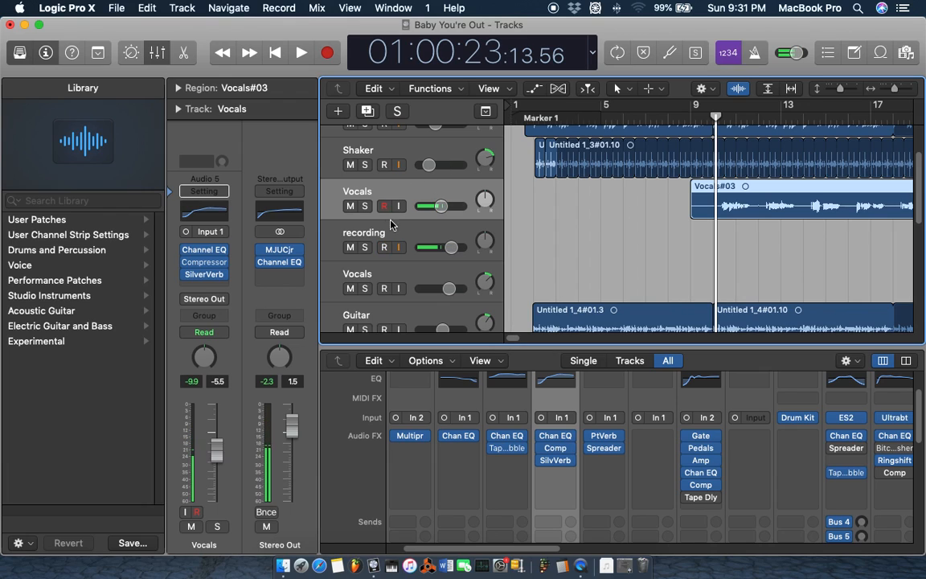
left_click(385, 247)
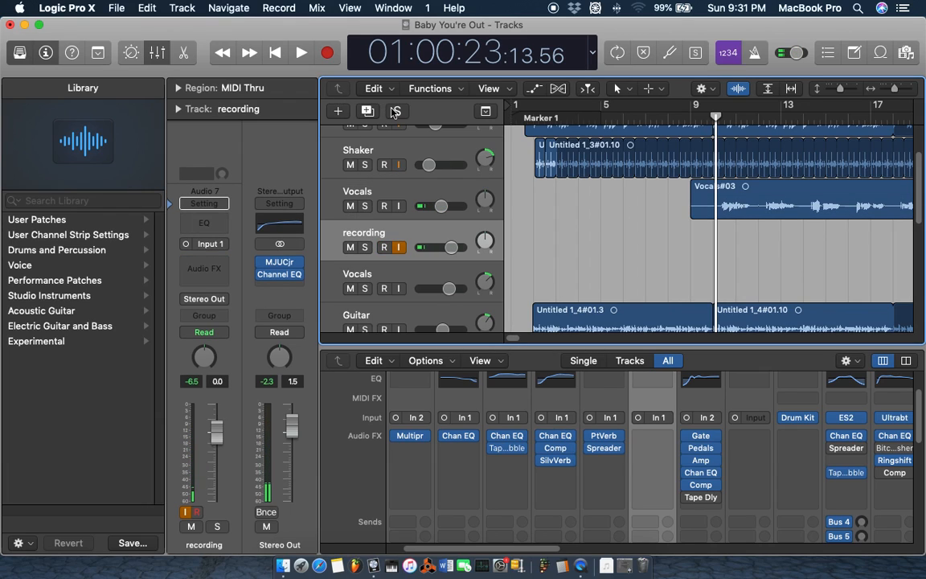
left_click(394, 113)
key("space")
key("space")
left_click(397, 112)
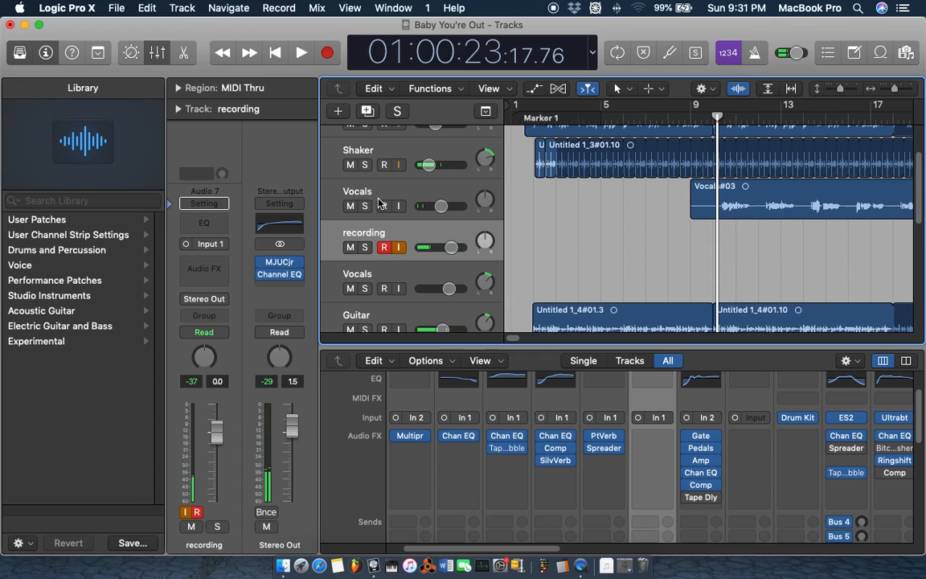
Step: Solo the Vocals track holding the Vocals#03 region and play it from about bar 10, then clear the solo and stop playback
left_click(365, 206)
key("space")
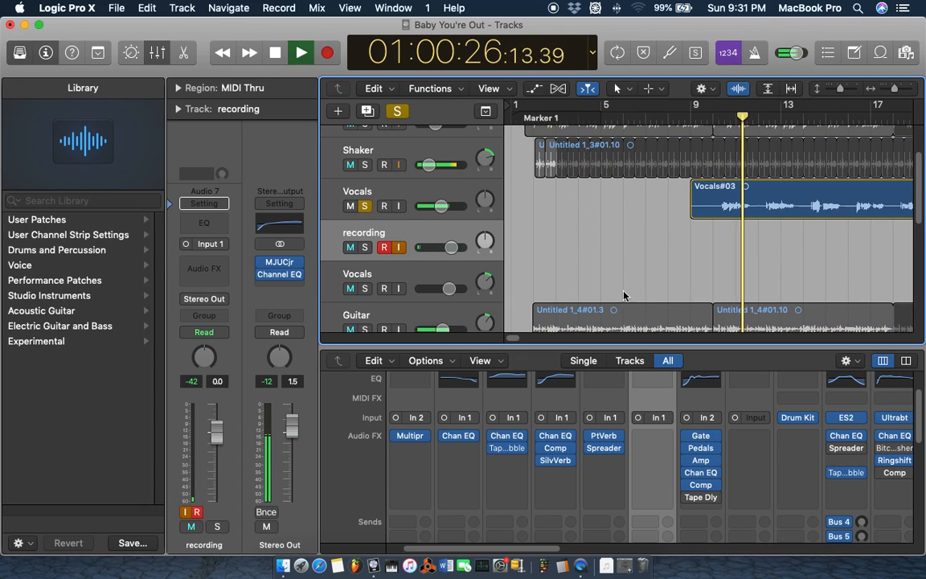
scroll(522, 340, "right", 3)
scroll(523, 340, "right", 3)
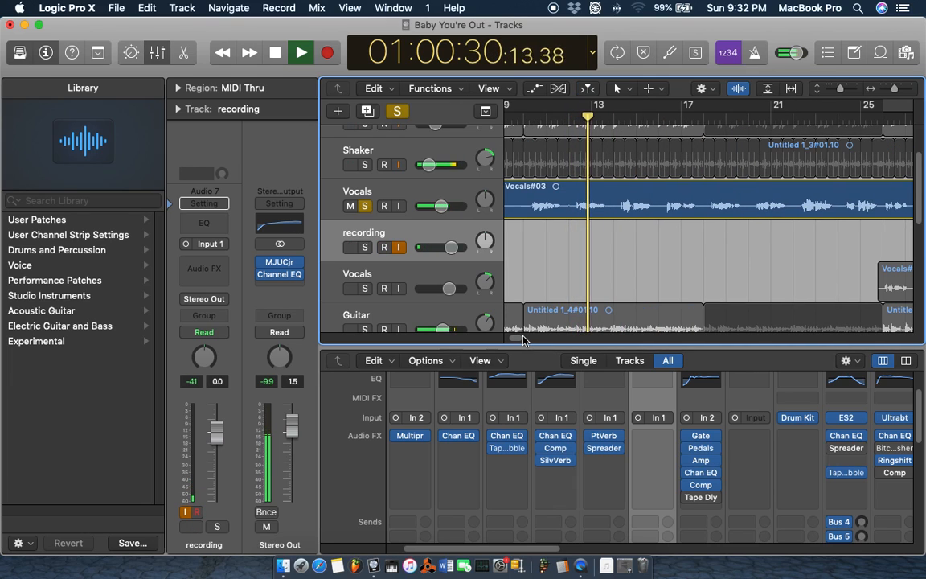
left_click(409, 118)
key("space")
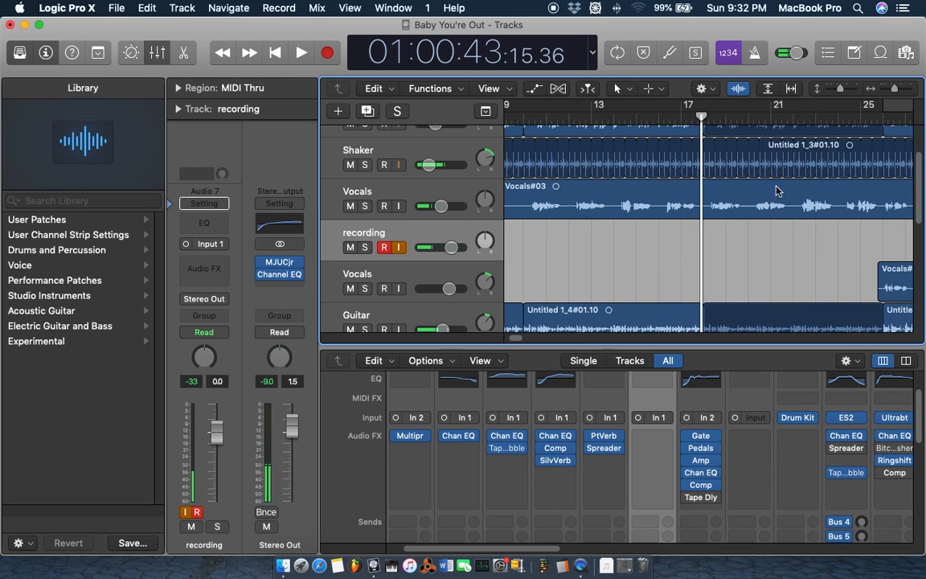
Step: Solo both Vocals tracks and play them together from just before the second track's region near bar 25, then stop playback
left_click_drag(899, 90, 894, 91)
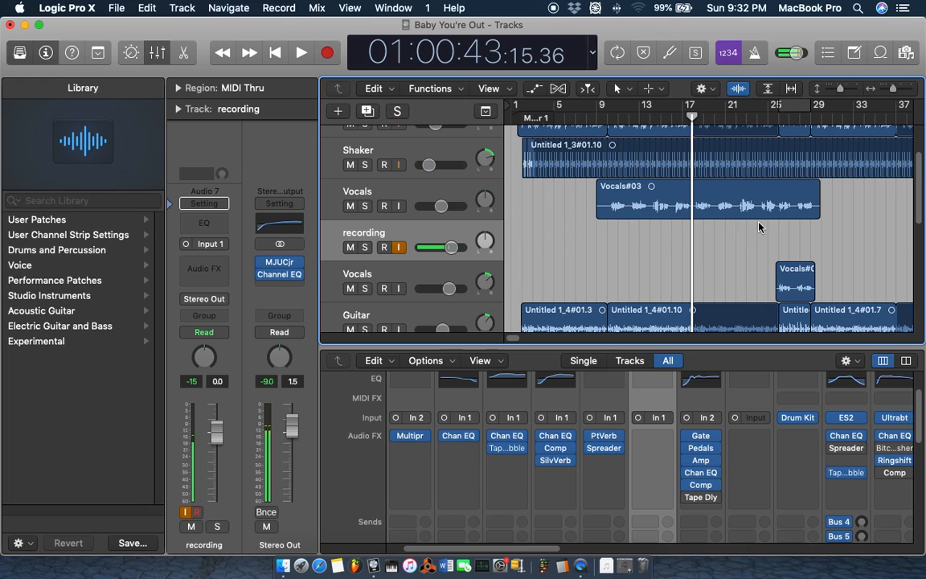
scroll(499, 337, "right", 5)
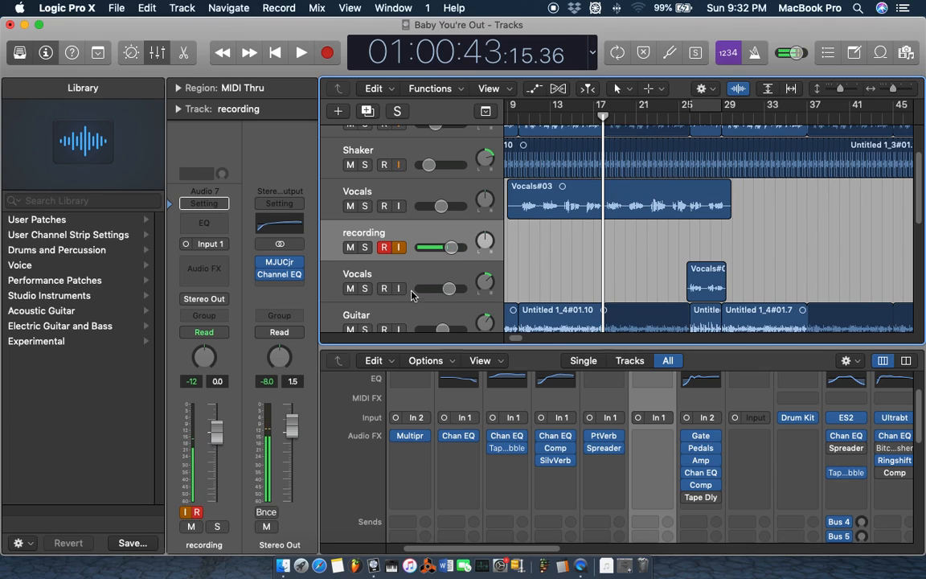
left_click(366, 289)
left_click(366, 208)
left_click(687, 119)
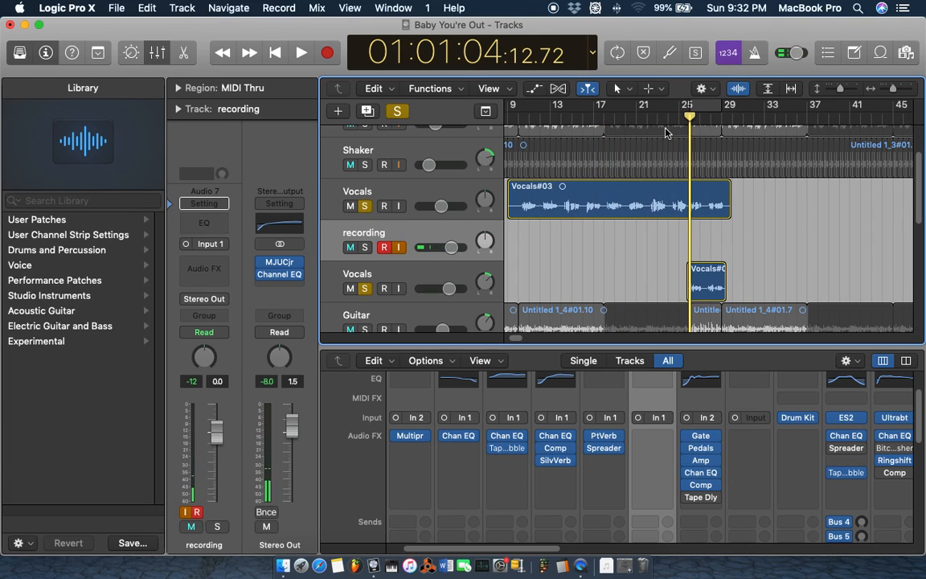
left_click(680, 121)
key("space")
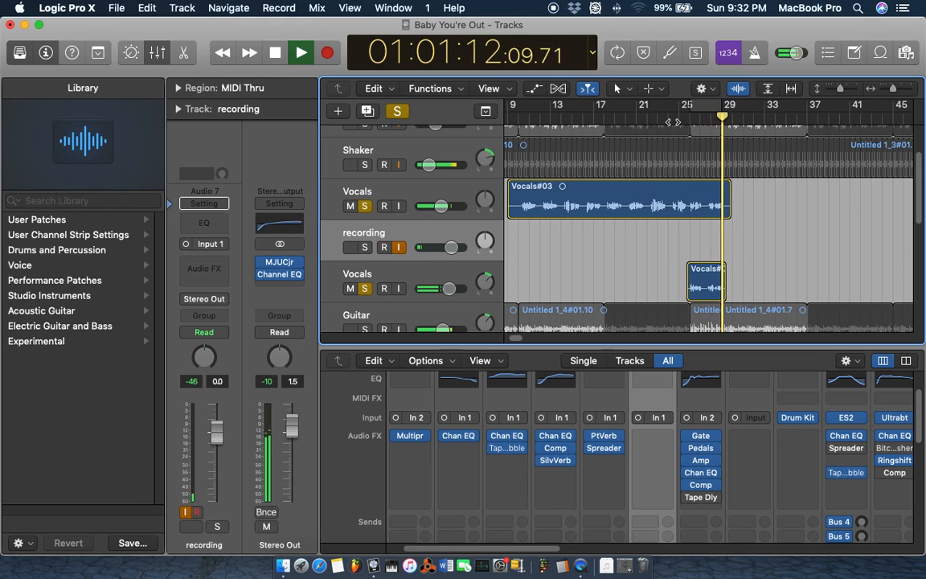
key("space")
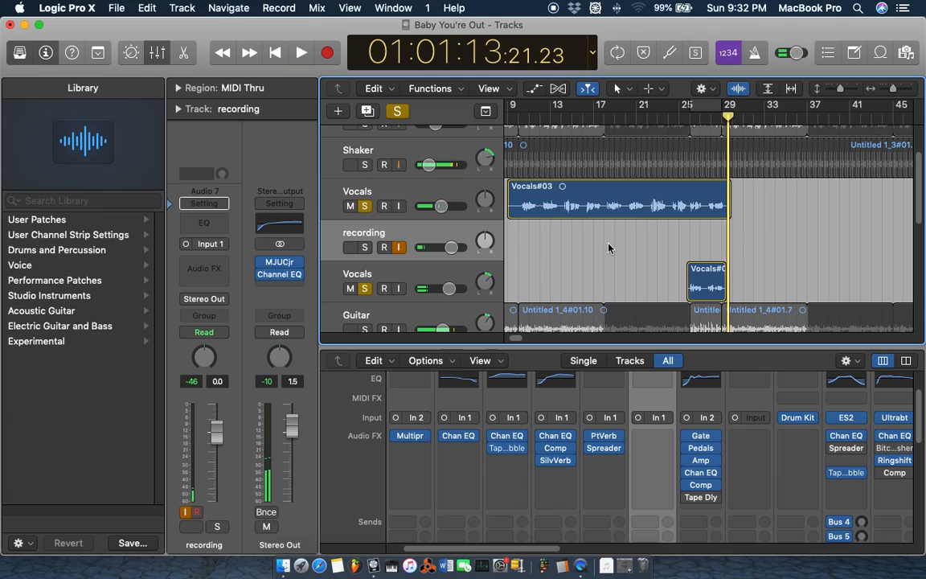
Step: Select the Vocals track with the short region near bar 25, inspect its Spreader settings and close the plug-in
left_click(408, 279)
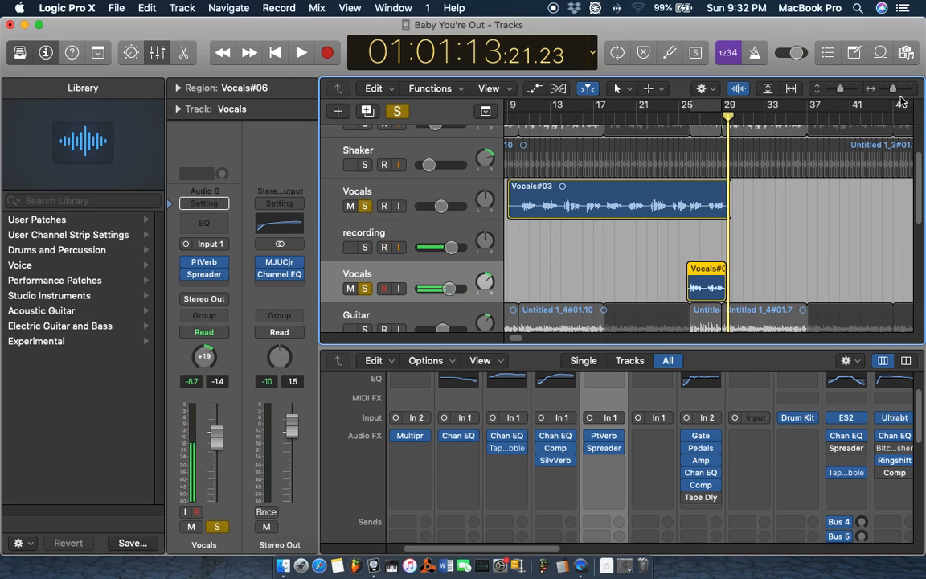
left_click_drag(894, 93, 893, 94)
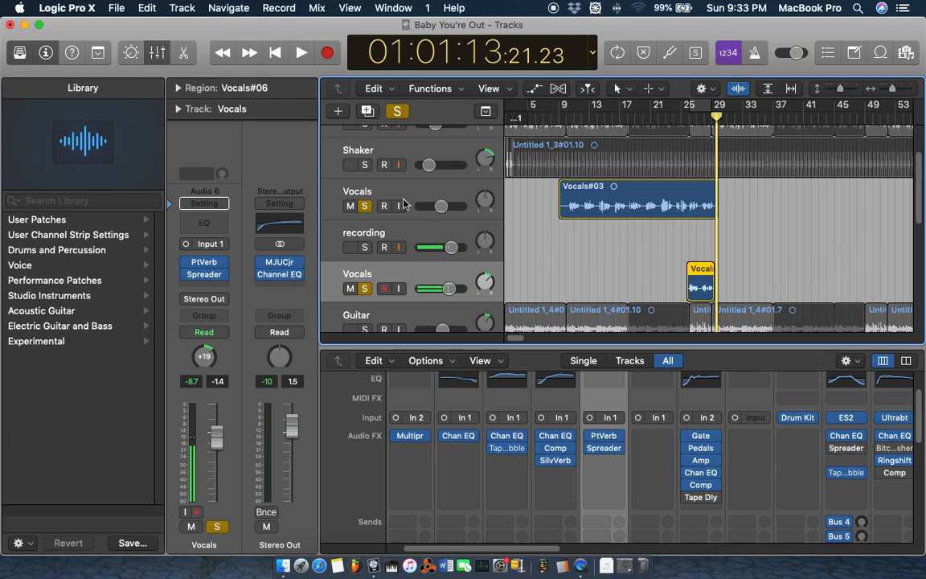
left_click(204, 277)
left_click_drag(210, 73, 269, 90)
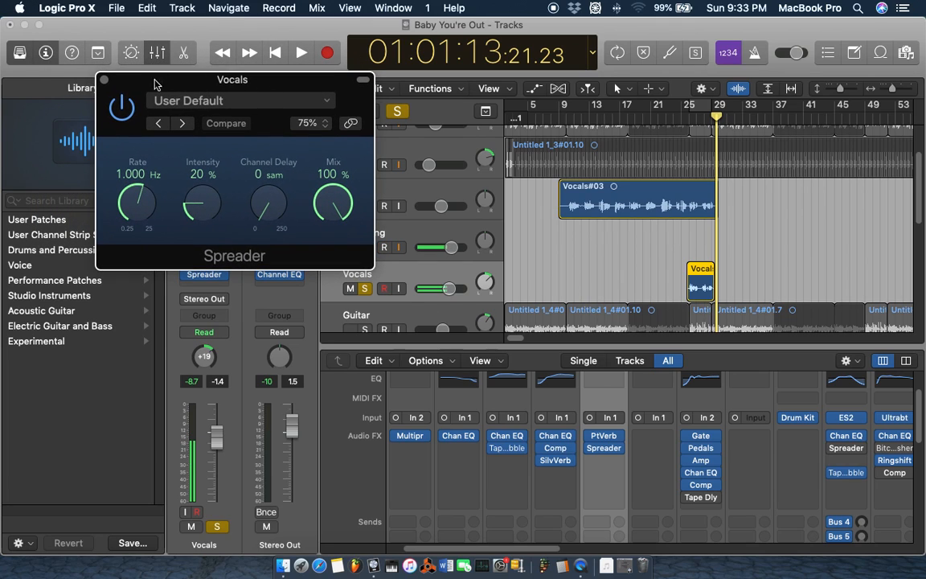
left_click(103, 81)
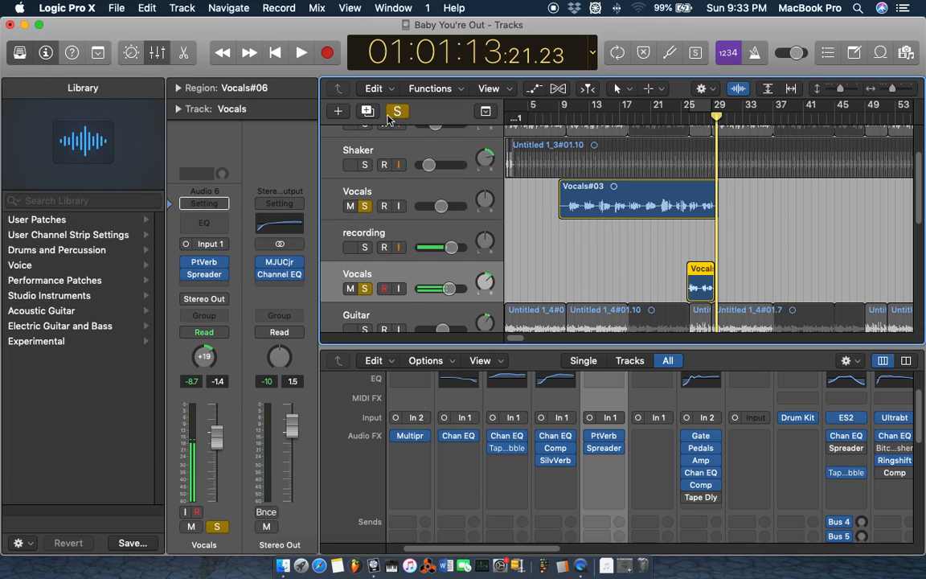
Step: Select the Guitar track and play it soloed instead of the vocals from the start of the song, then clear the solo and stop
scroll(483, 217, "down", 1)
scroll(503, 221, "left", 1)
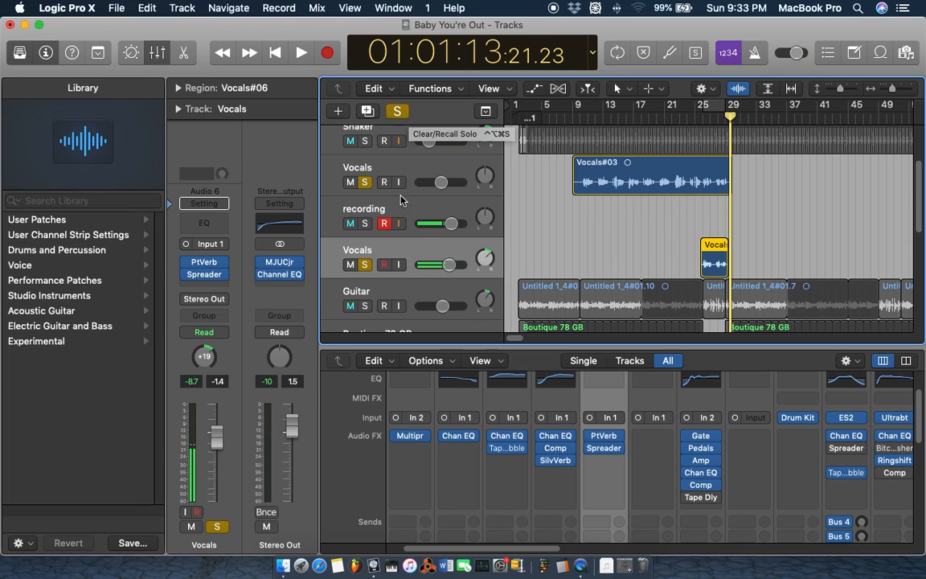
left_click(413, 292)
left_click(398, 111)
left_click(515, 123)
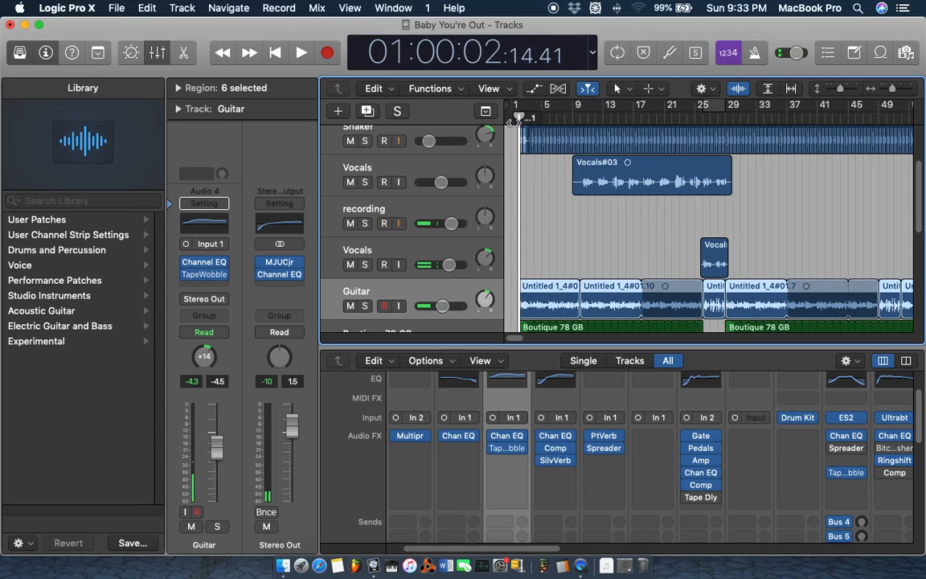
key("s")
key("space")
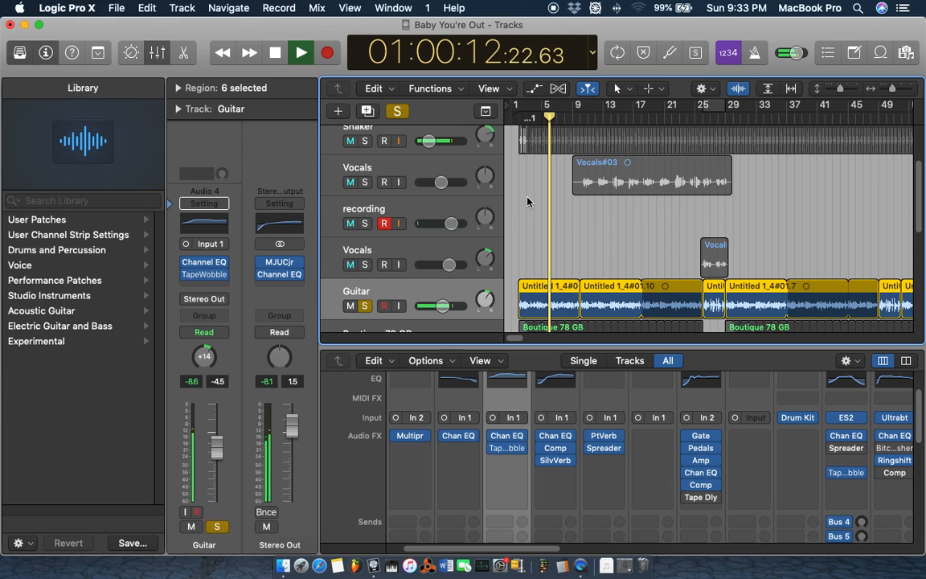
left_click(398, 111)
key("space")
Step: Insert the Electric Telepathy LLC TapeWobbler Audio Unit on the recording track
left_click(413, 212)
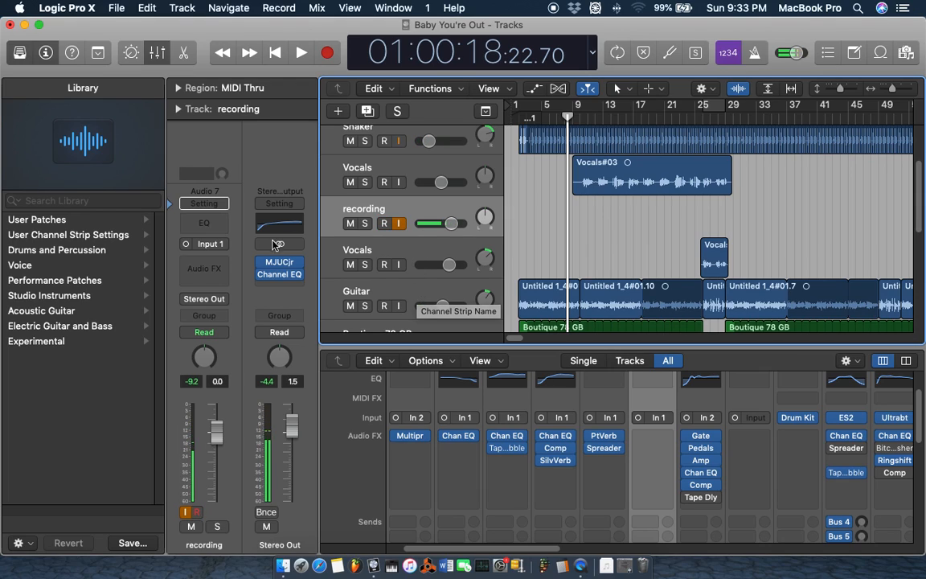
left_click(223, 267)
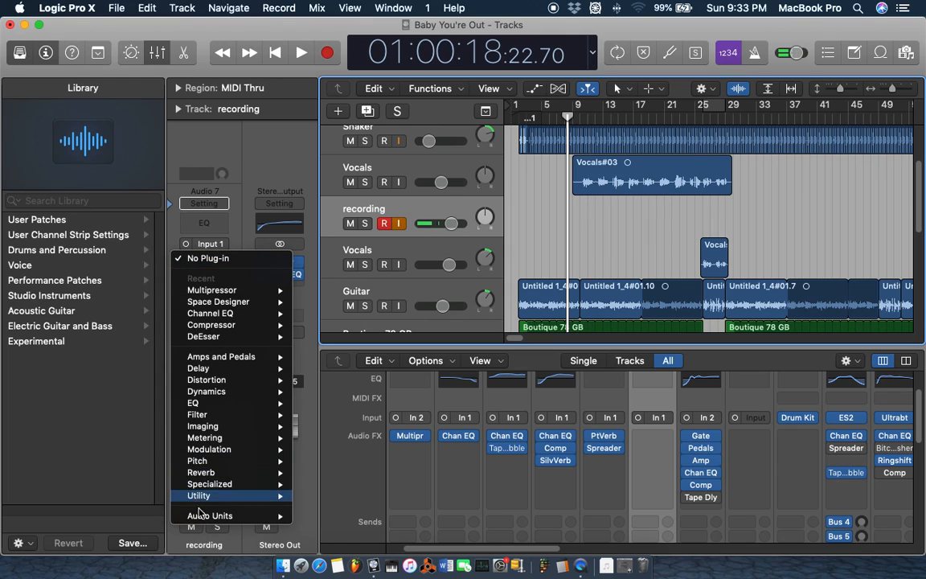
mouse_move(241, 516)
mouse_move(351, 509)
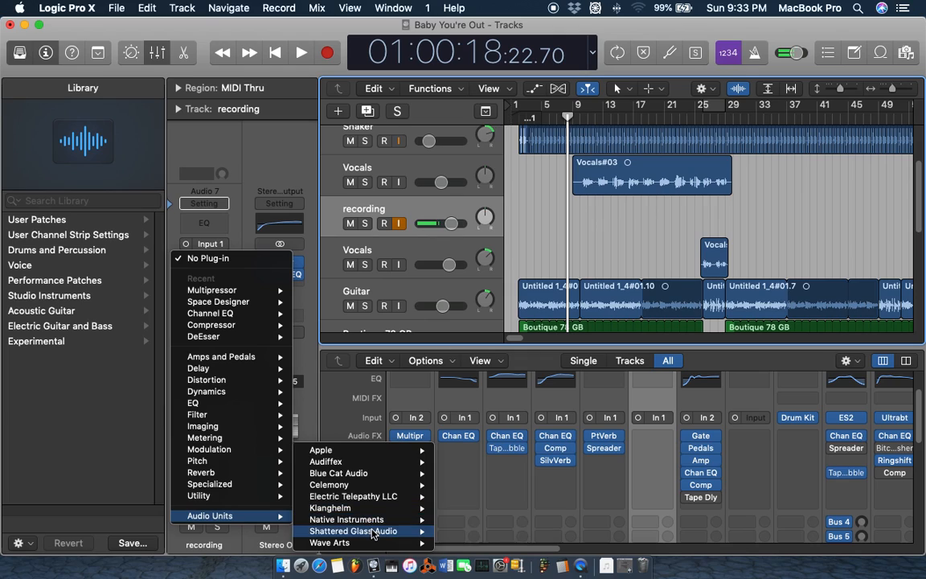
mouse_move(382, 521)
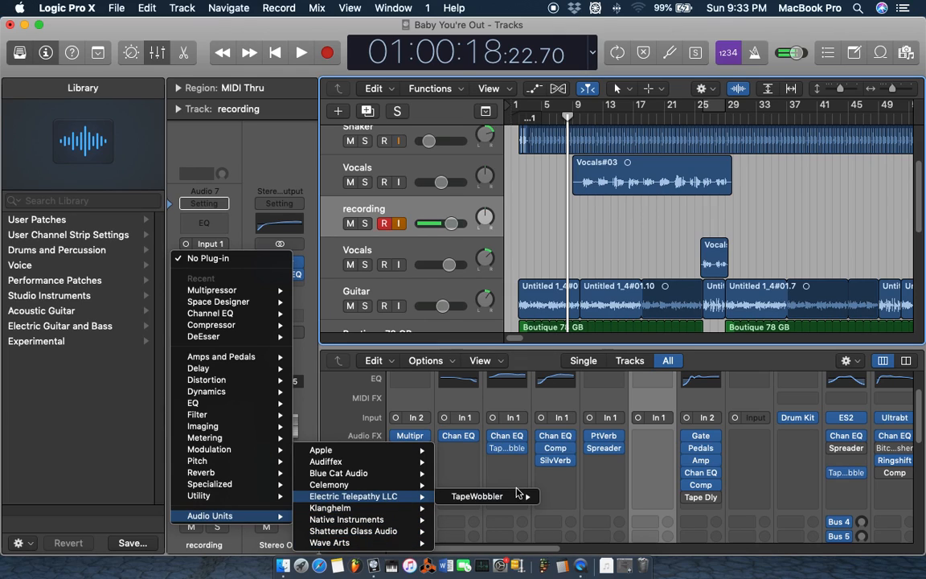
mouse_move(519, 494)
left_click(563, 497)
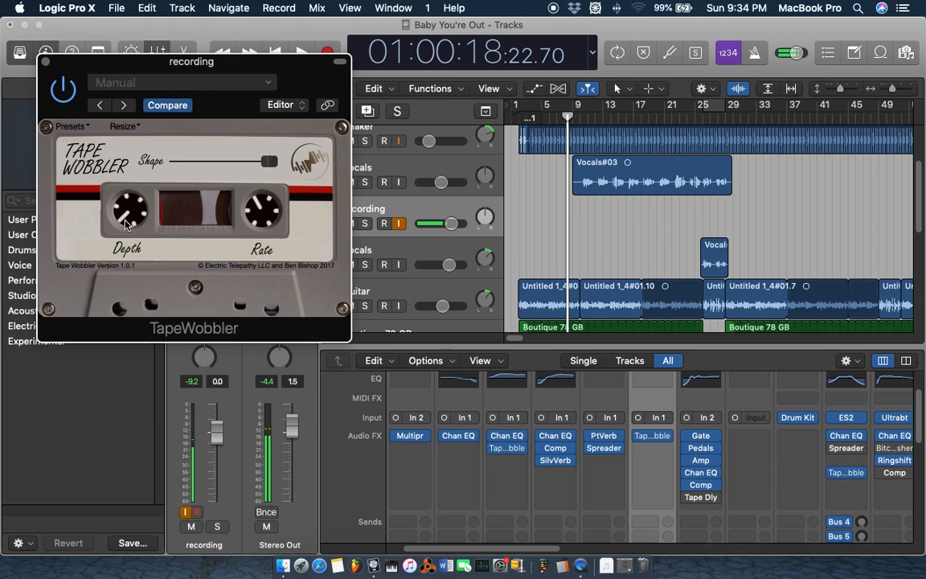
Step: Try out TapeWobbler's Depth, Rate and Shape controls, then close the plug-in and remove it from the recording track
left_click_drag(127, 222, 137, 131)
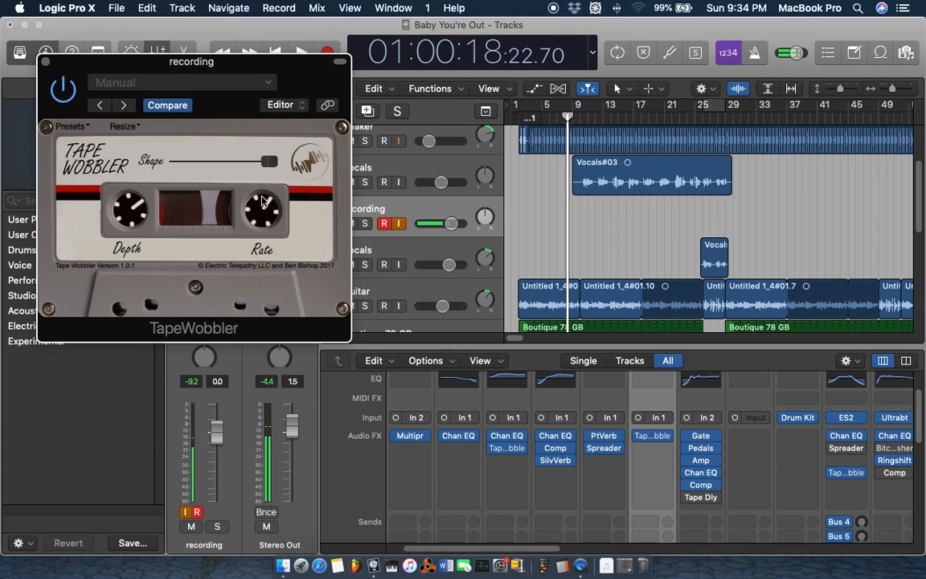
left_click_drag(245, 159, 245, 166)
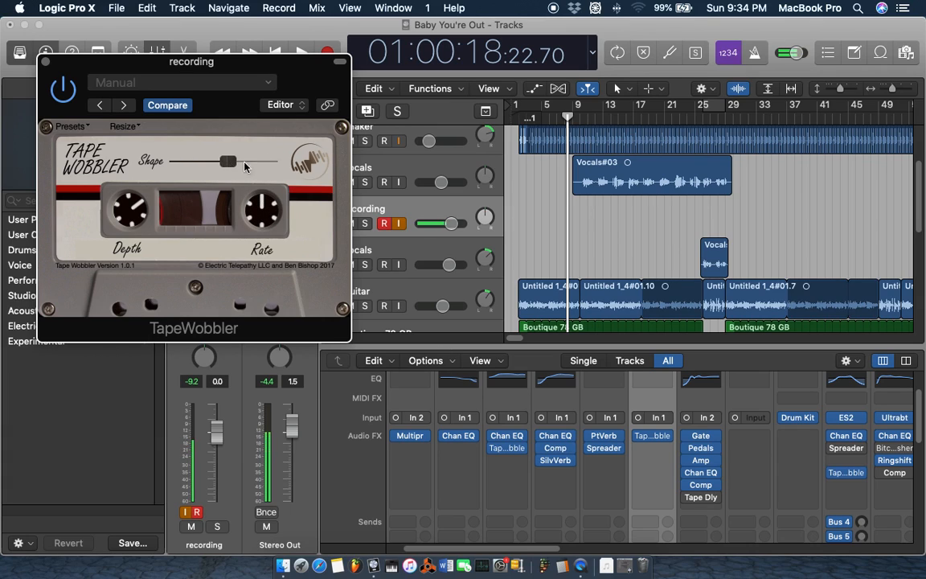
left_click(45, 61)
left_click(204, 261)
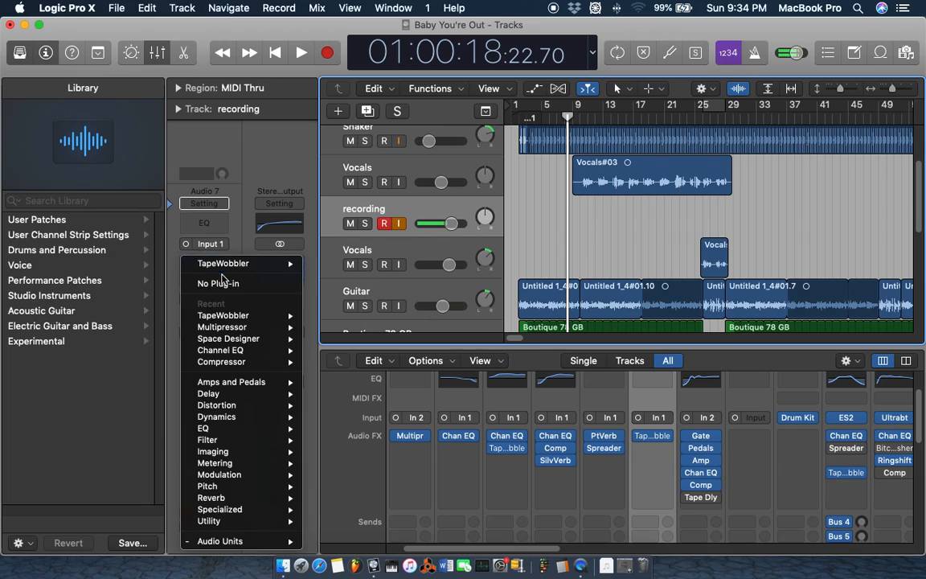
left_click(218, 285)
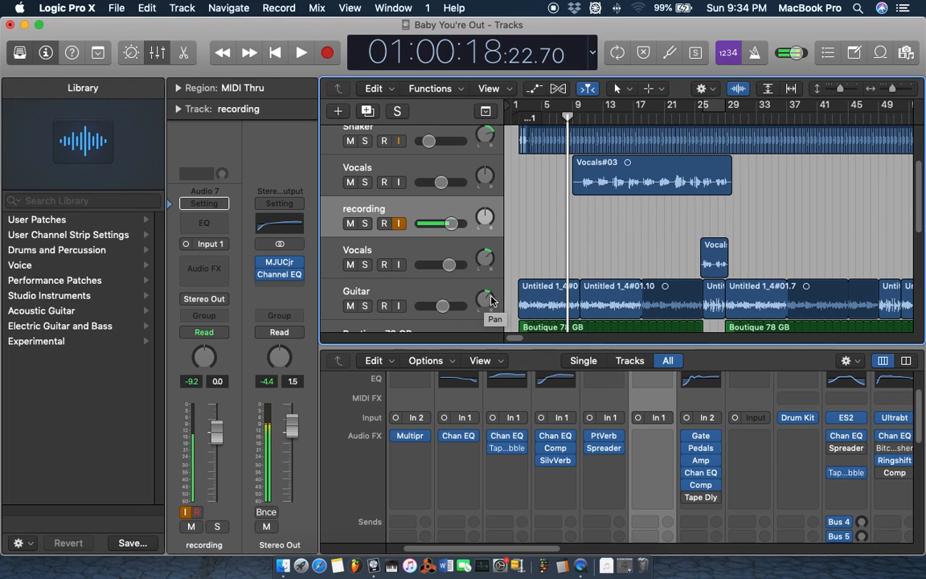
Step: Select the Boutique 78 GB track and trace its patch in the Library through Electronic Drum Kit to Drum Machine GB
scroll(504, 281, "down", 2)
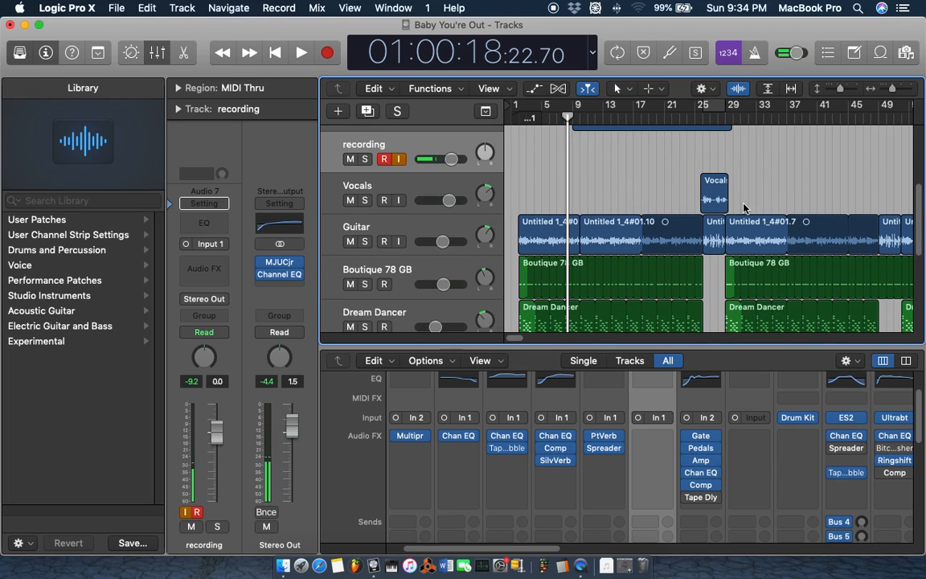
left_click(408, 269)
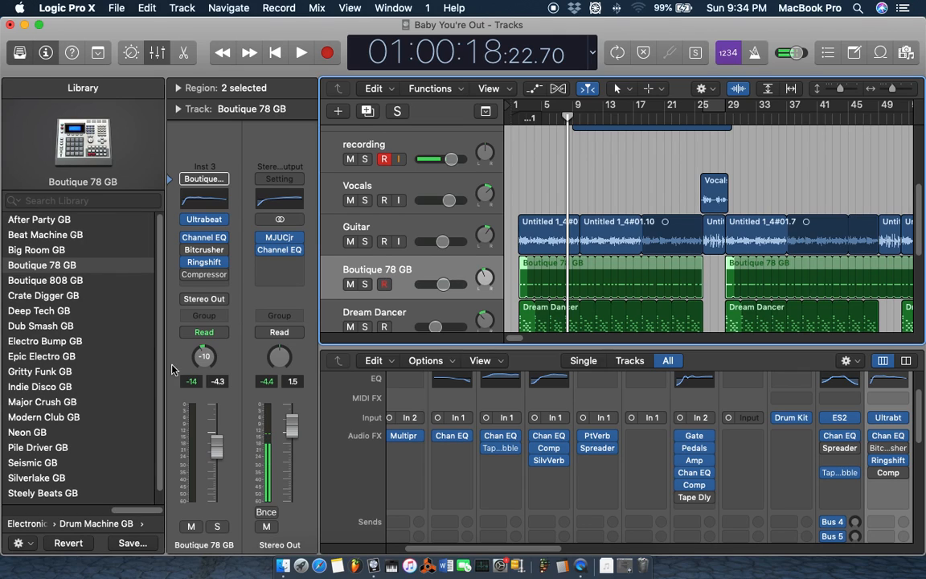
left_click(28, 524)
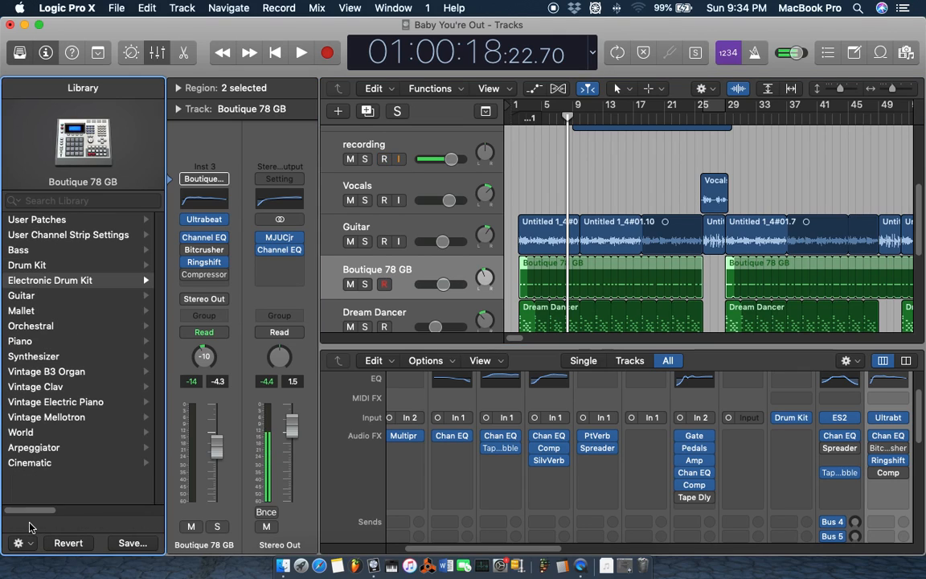
left_click(63, 286)
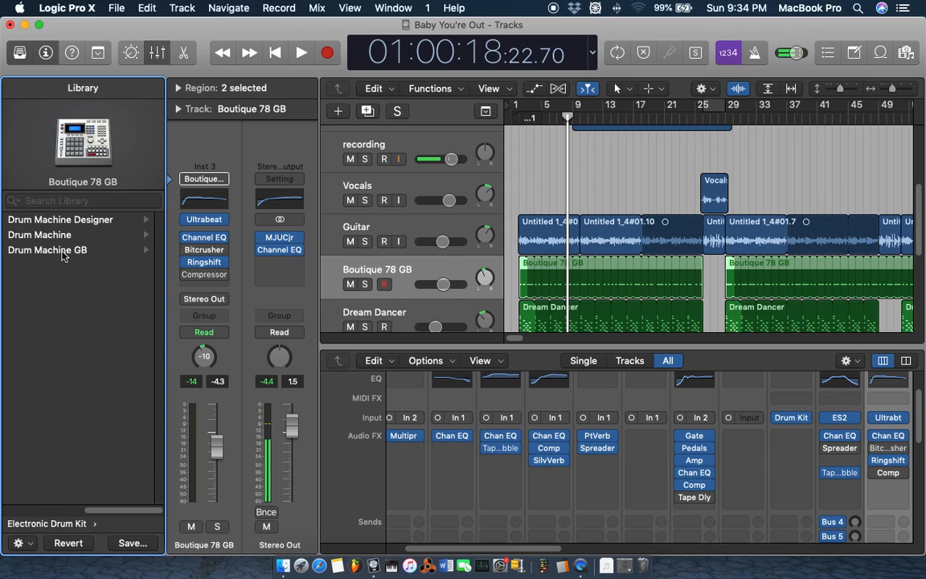
left_click(63, 254)
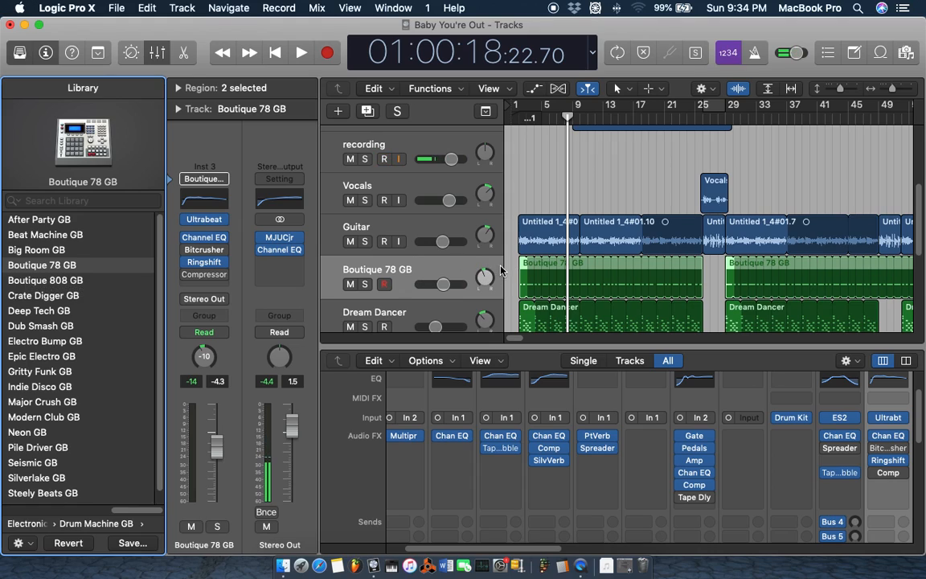
Step: Return the playhead to the song's start, audition the first Boutique 78 GB region's note in the Piano Roll, and close the editor
key("p")
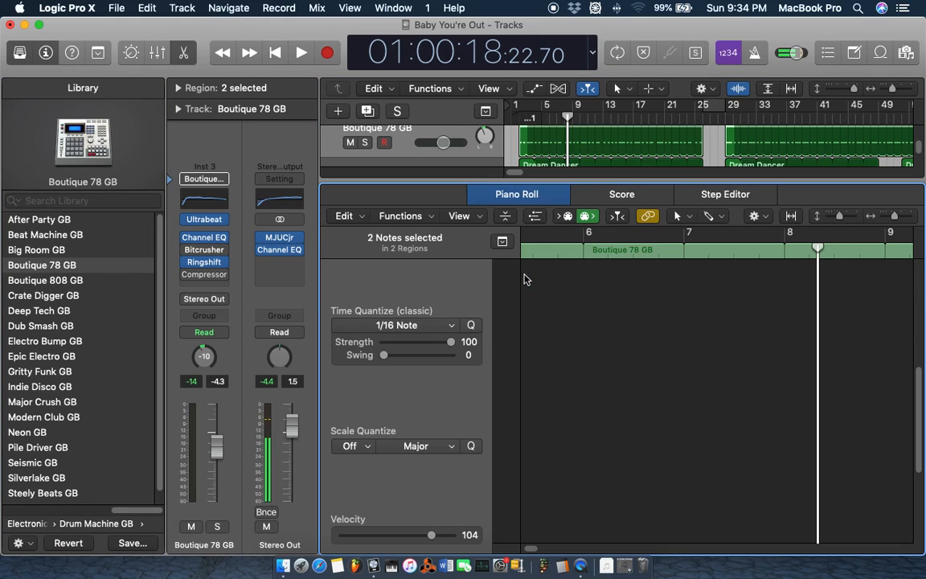
key("Return")
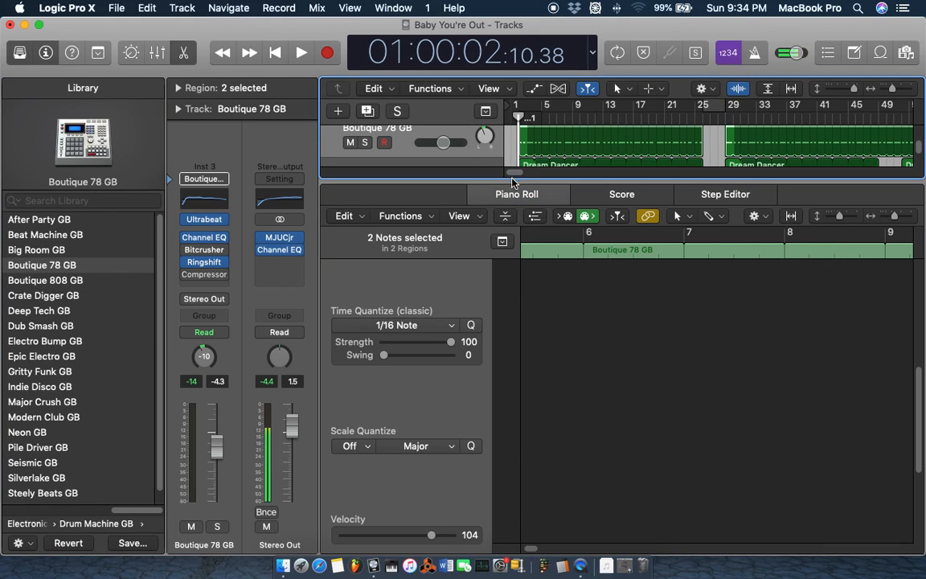
key("p")
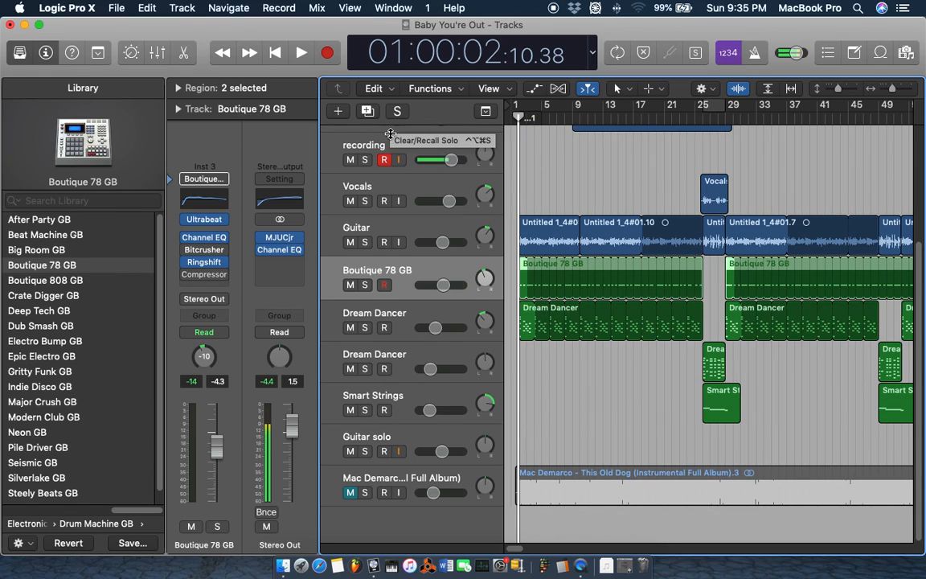
left_click(523, 348)
double_click(526, 288)
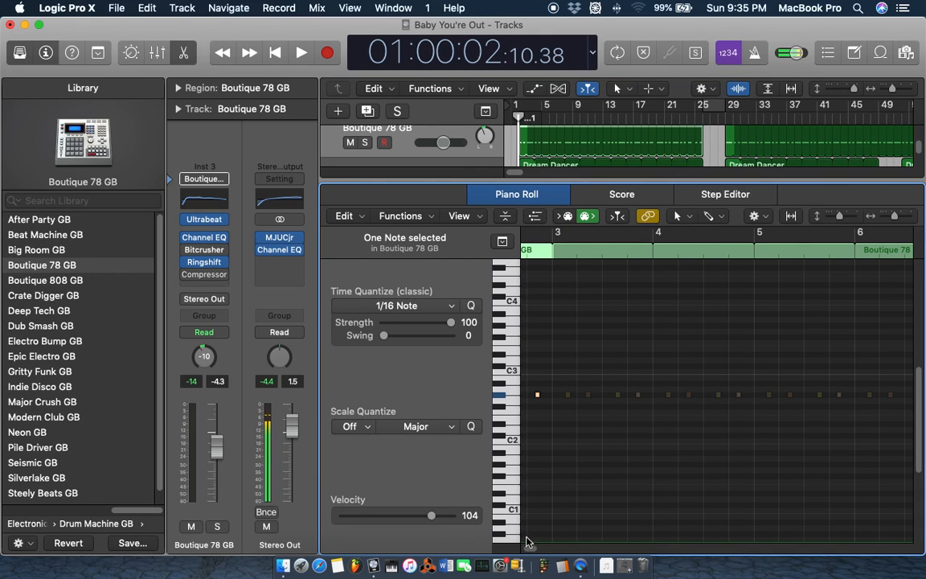
scroll(527, 522, "left", 5)
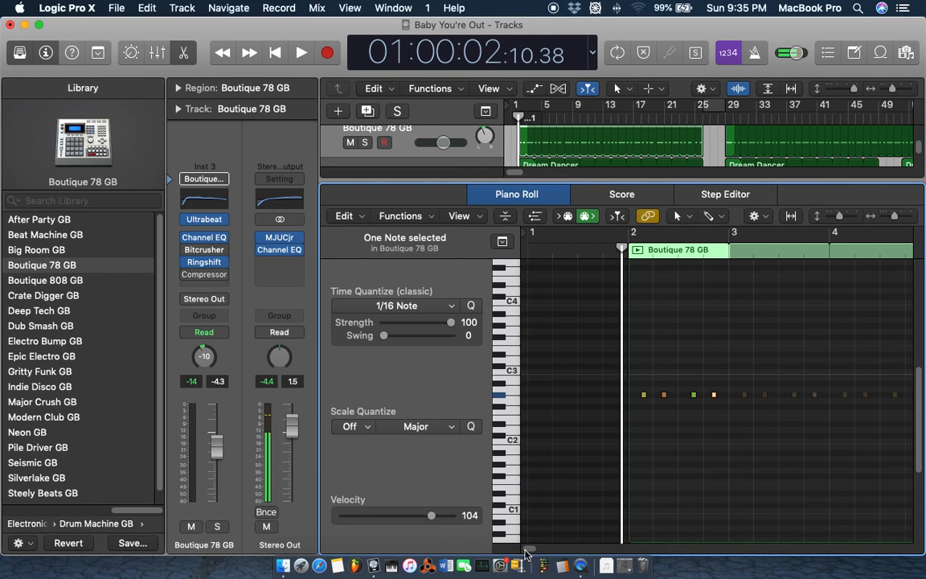
left_click(504, 398)
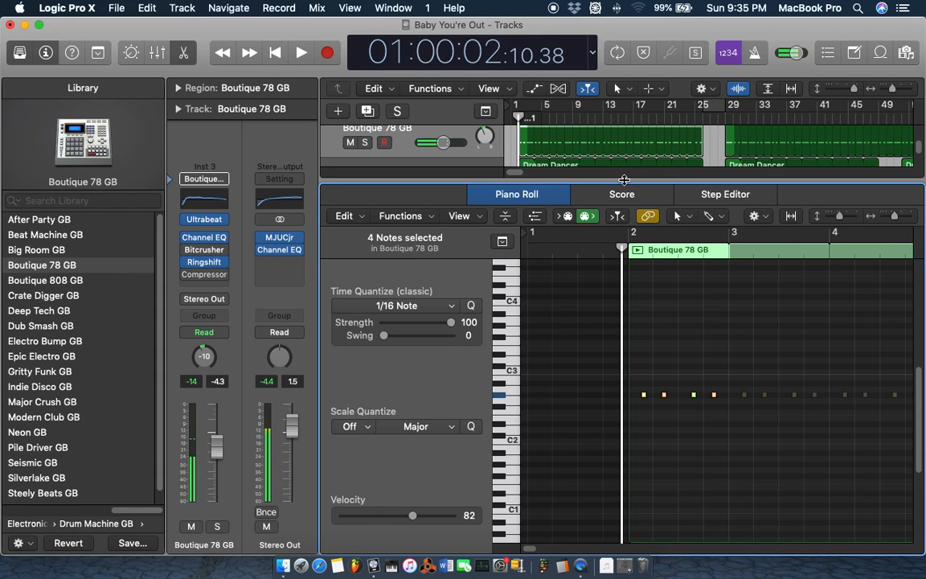
key("p")
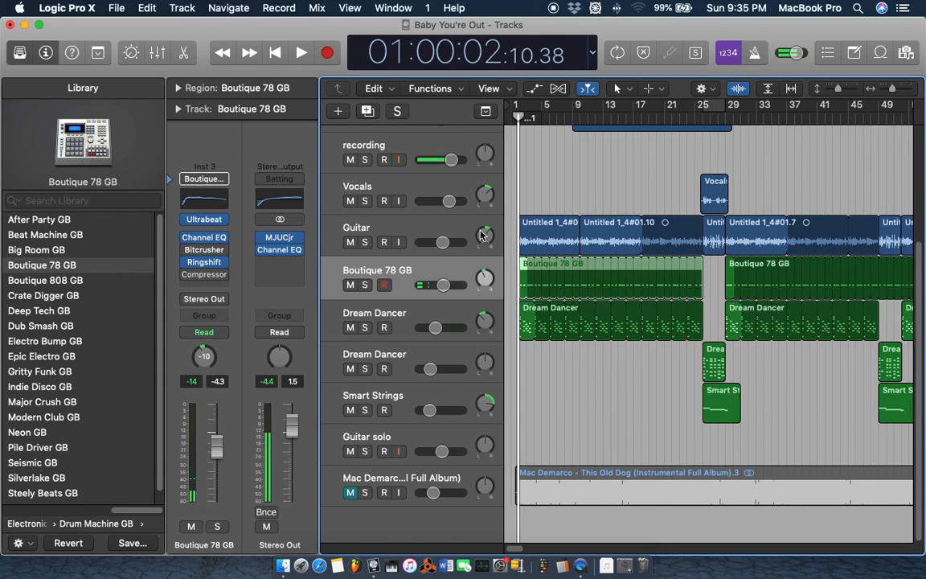
Step: Play the Boutique 78 GB track soloed from the start of its region, then stop and clear the solo
left_click(366, 286)
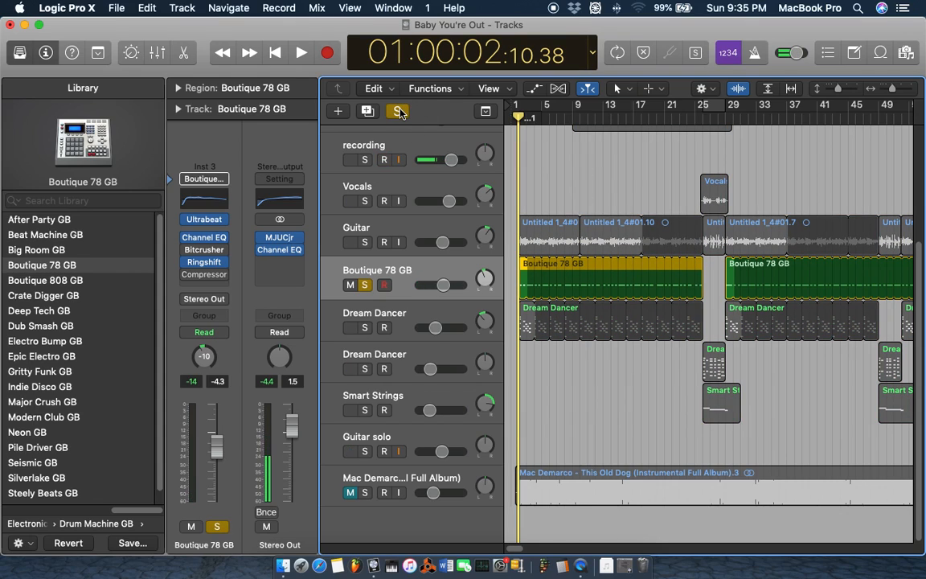
left_click(301, 54)
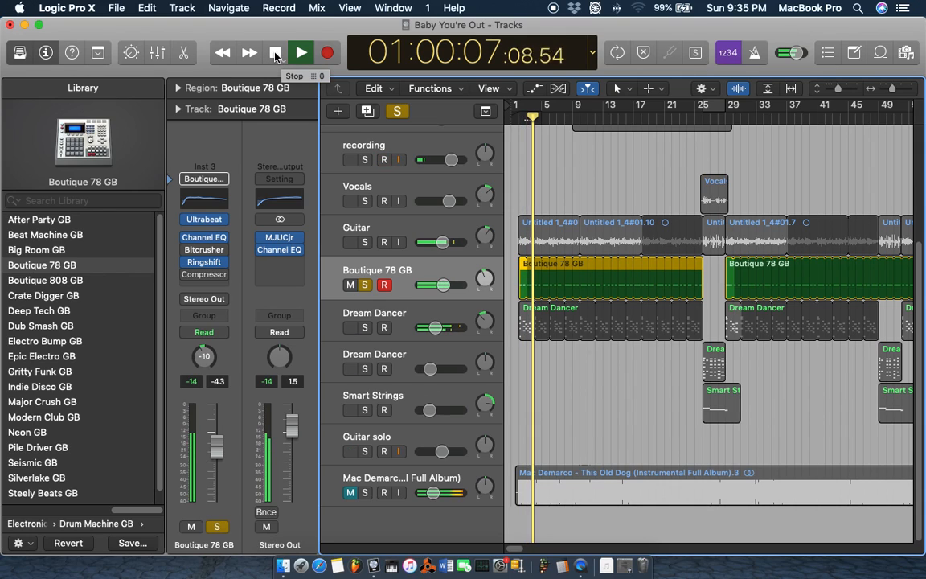
left_click(275, 54)
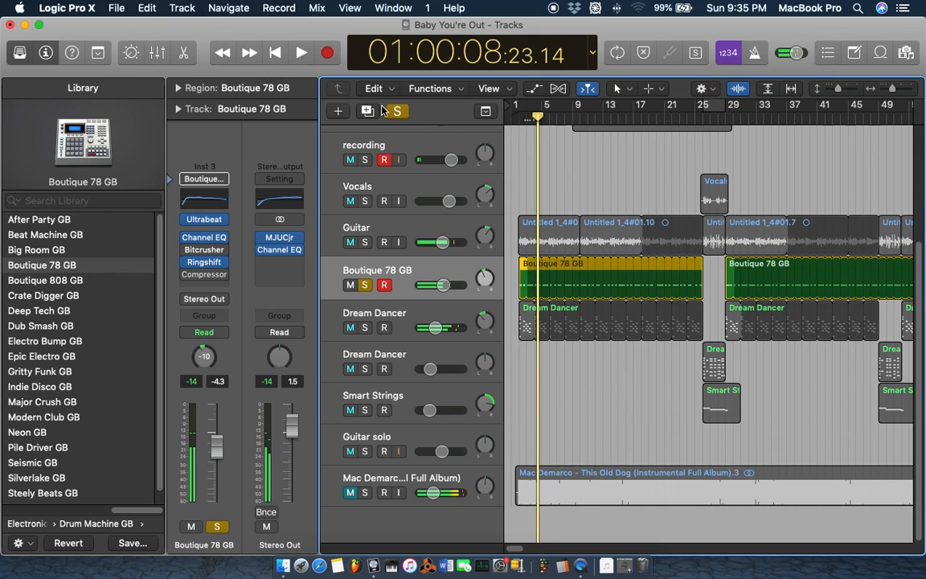
key("s")
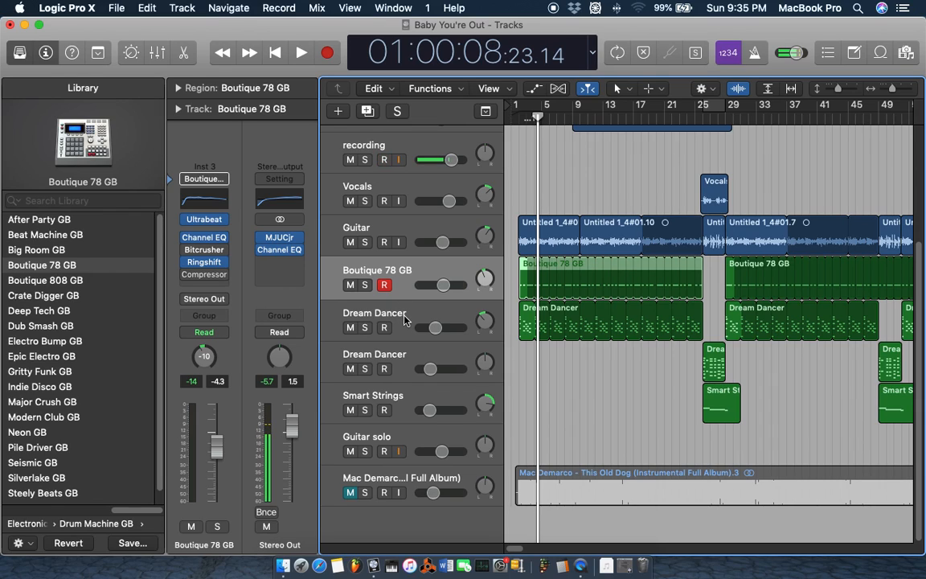
Step: Select the upper Dream Dancer track and trace its patch in the Library through Synthesizer to Classics
left_click(405, 320)
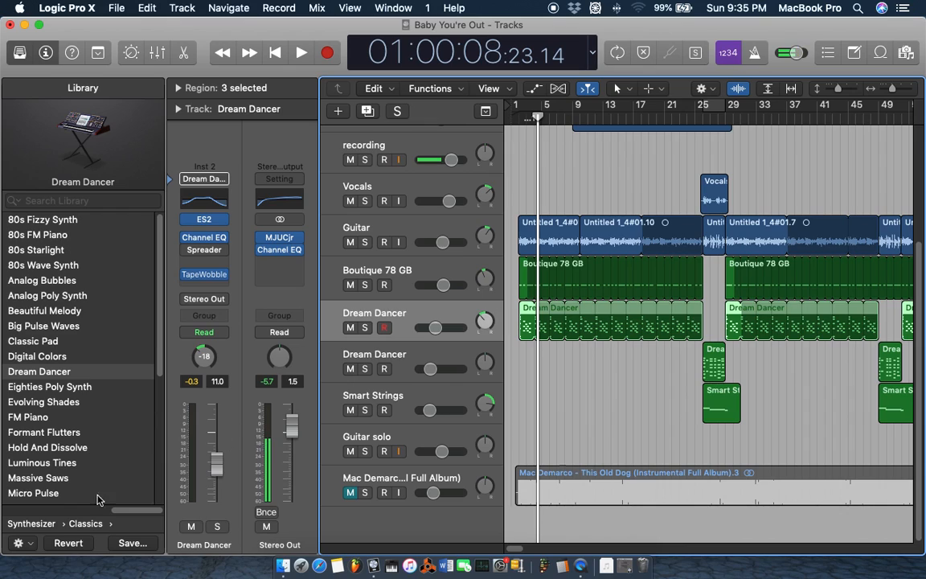
left_click(31, 524)
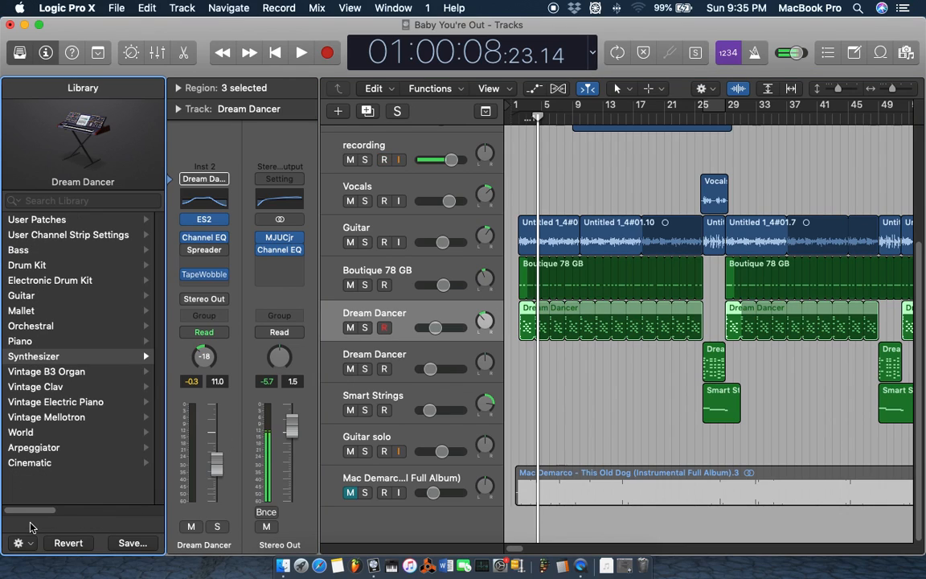
left_click(44, 361)
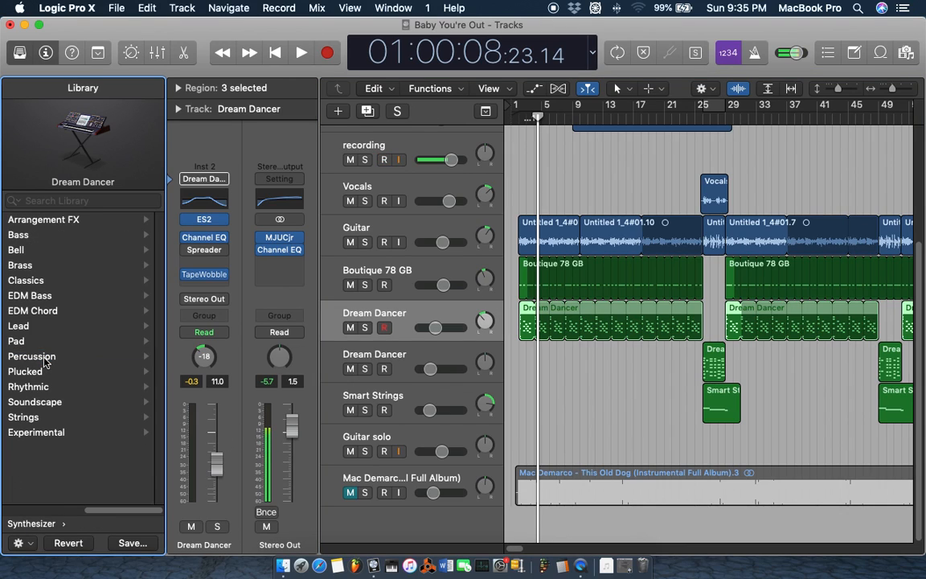
left_click(32, 280)
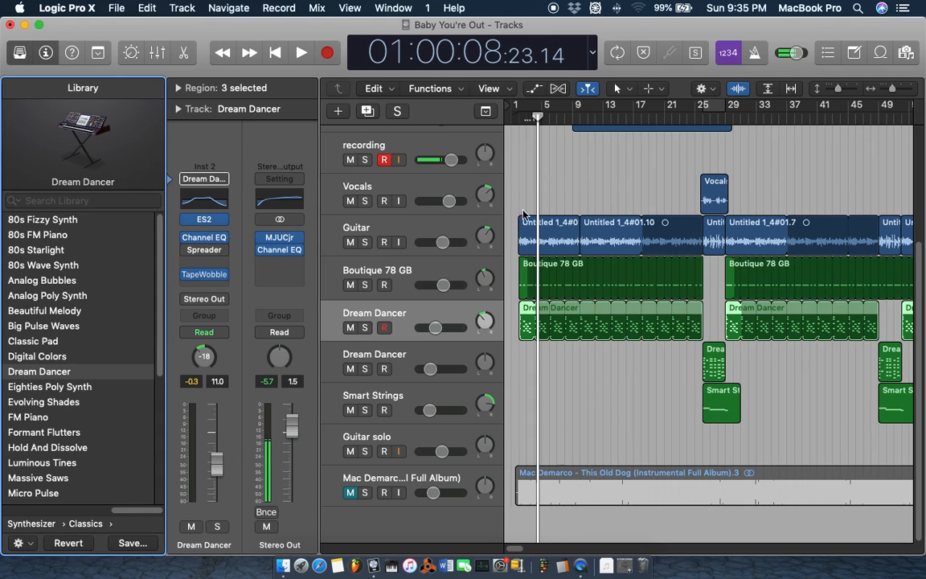
Step: Return the playhead to the start of the Dream Dancer regions, open the first one in the Piano Roll and audition its notes
left_click(517, 119)
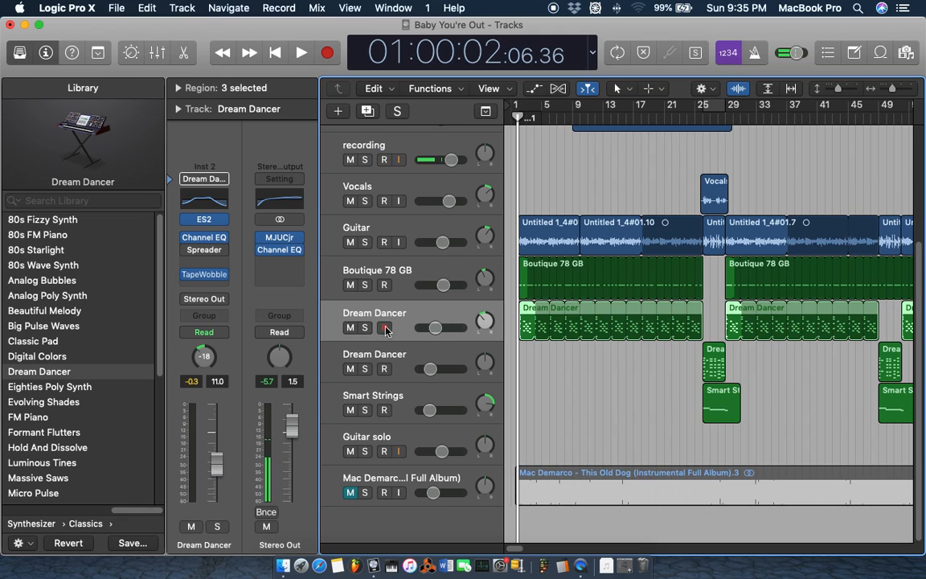
double_click(524, 322)
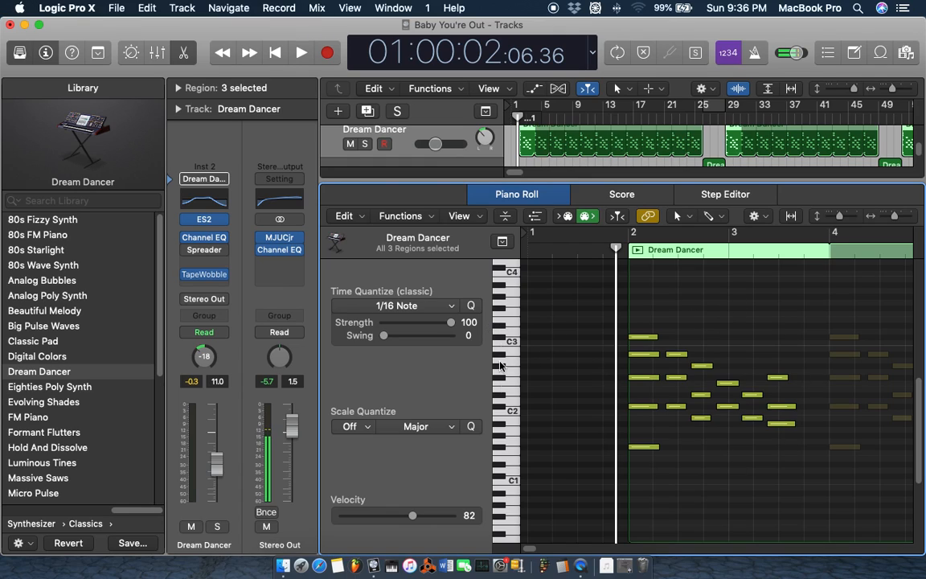
left_click(514, 454)
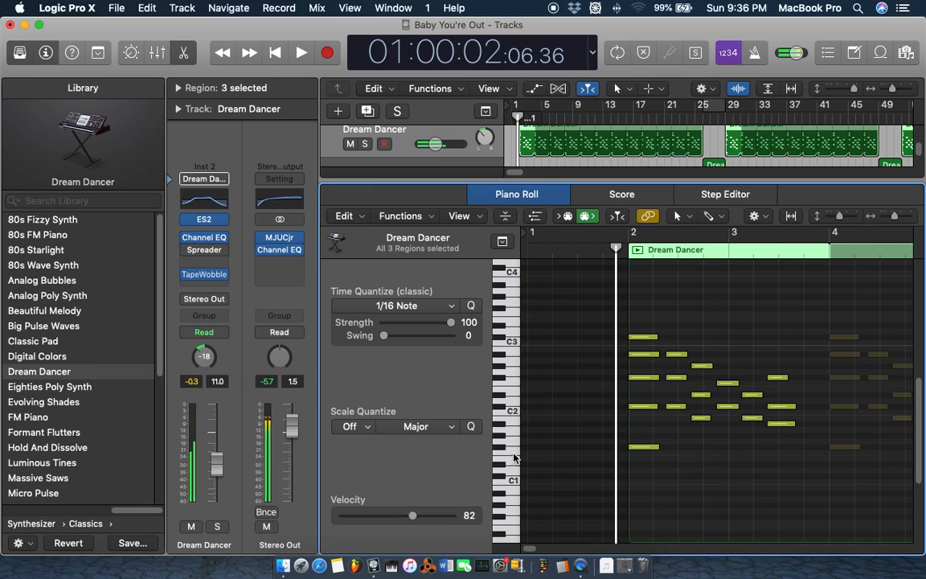
left_click(514, 351)
left_click(514, 362)
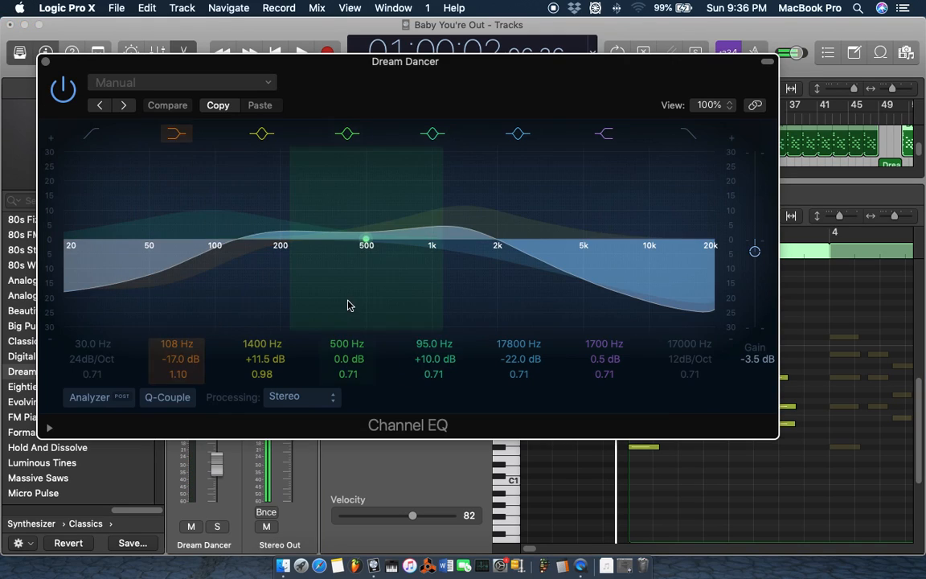
Step: Inspect the Channel EQ and TapeWobbler settings on the Dream Dancer track, closing each plug-in after viewing it
left_click(203, 238)
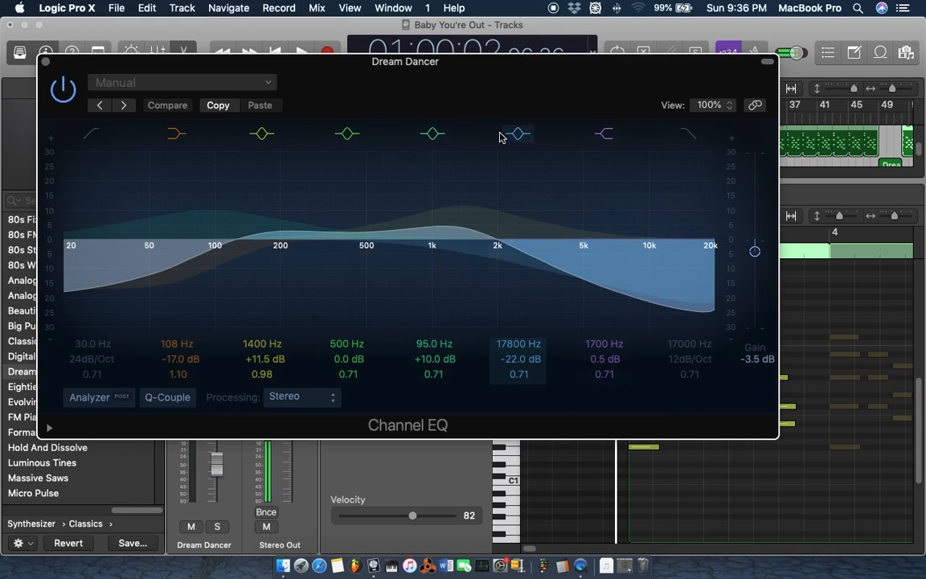
left_click(45, 62)
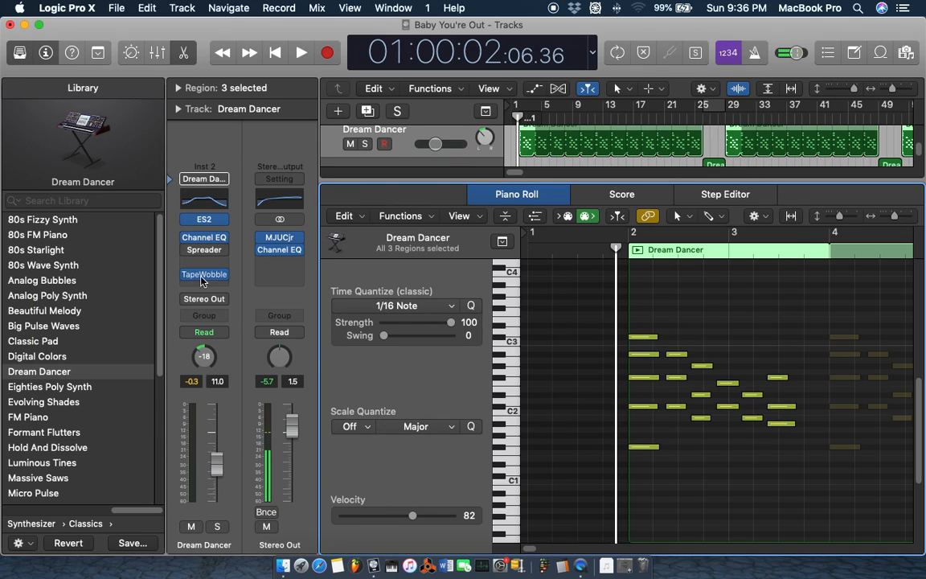
left_click(203, 276)
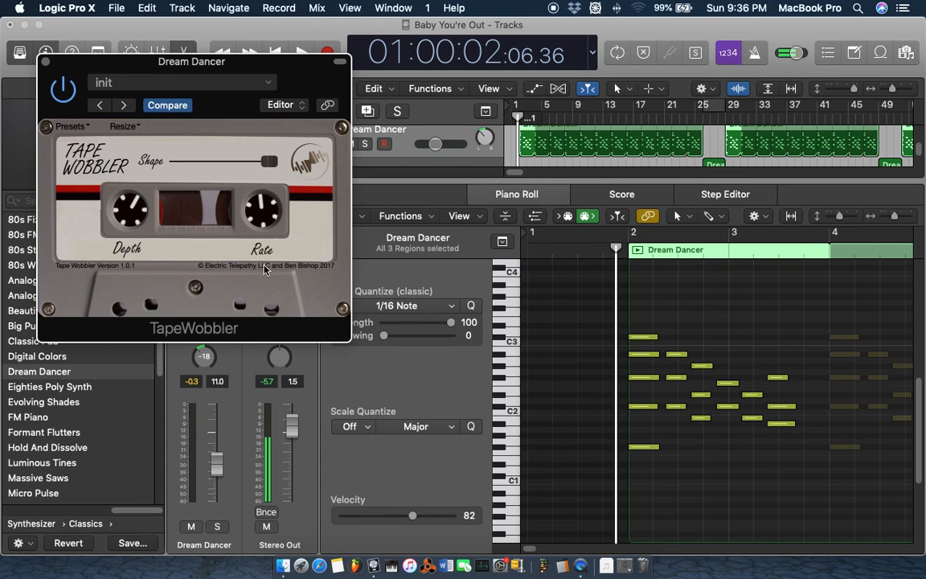
left_click(45, 62)
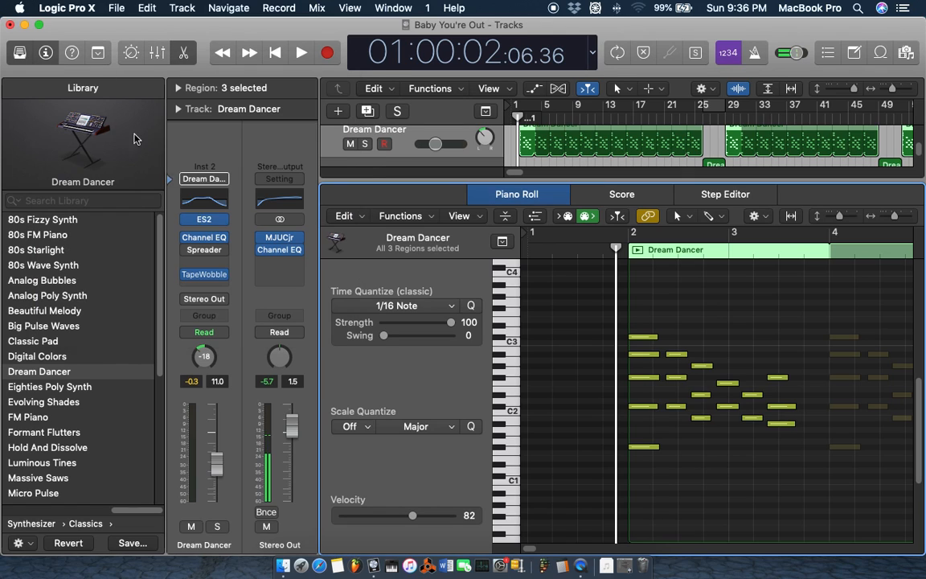
Step: Open the Dream Dancer track's ES2 synthesizer, examine its controls, and close it
left_click(207, 221)
left_click_drag(308, 65, 425, 70)
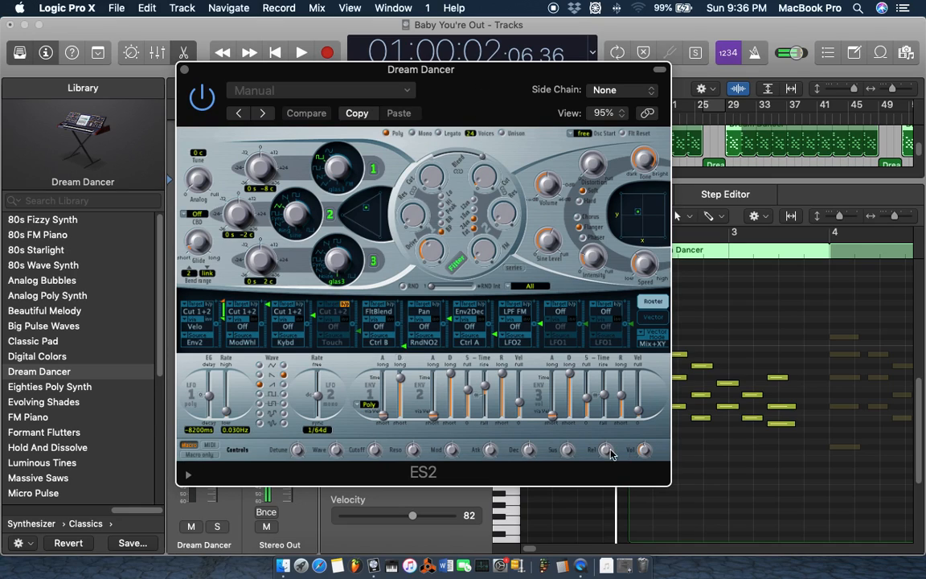
left_click(185, 71)
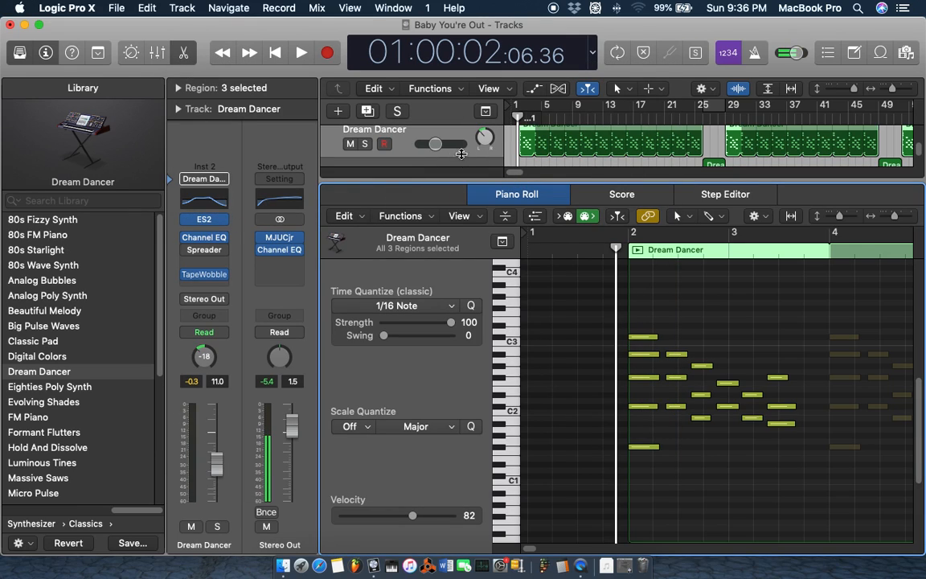
Step: Play the Dream Dancer track soloed from the start of its regions, then stop and clear the solo
left_click(365, 144)
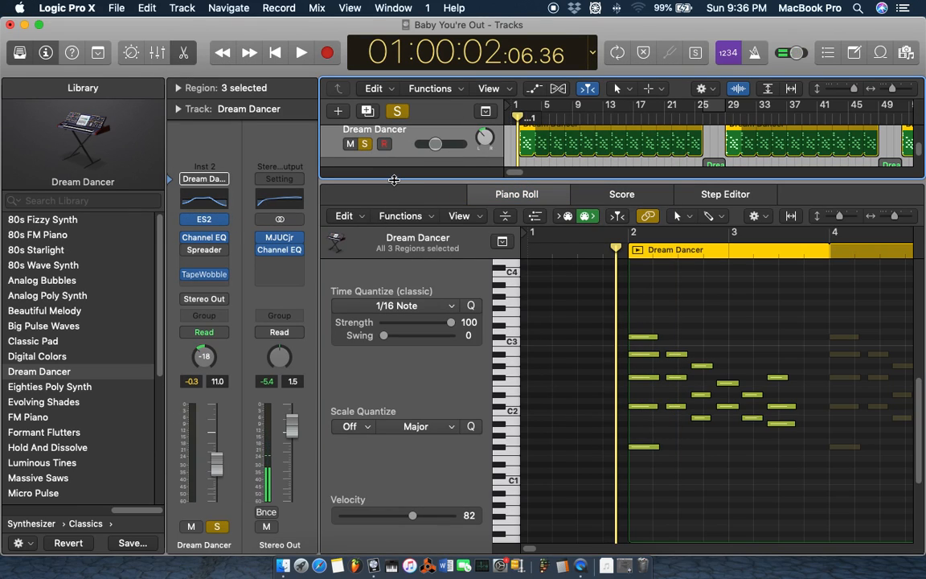
key("space")
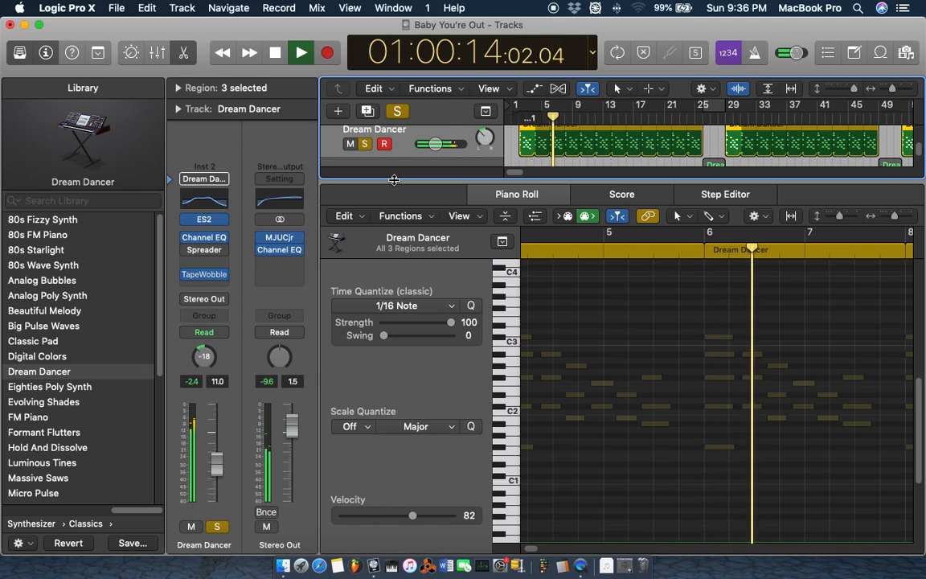
key("space")
left_click(397, 110)
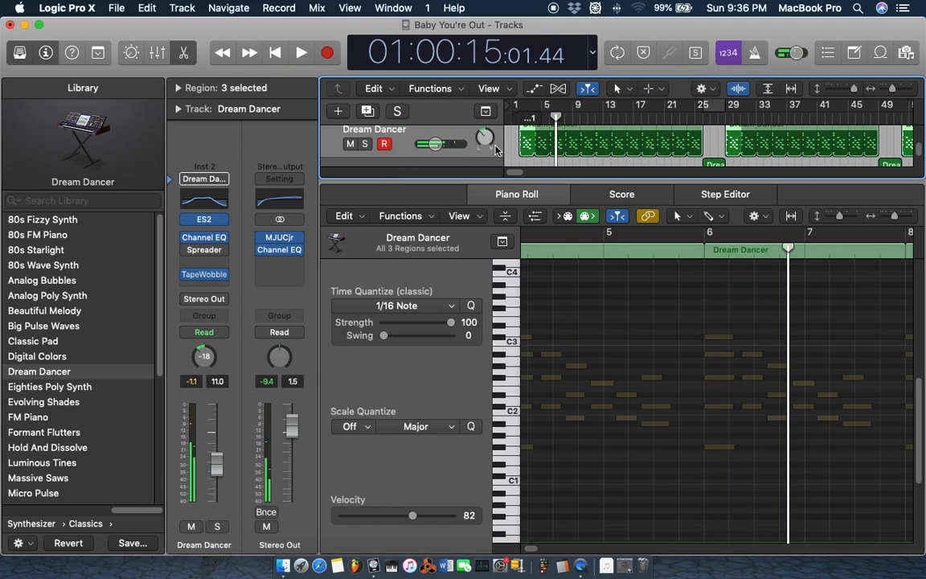
Step: Enlarge the tracks area, select the second Dream Dancer track and inspect its Channel EQ, closing the plug-in after viewing it
left_click_drag(507, 179, 511, 280)
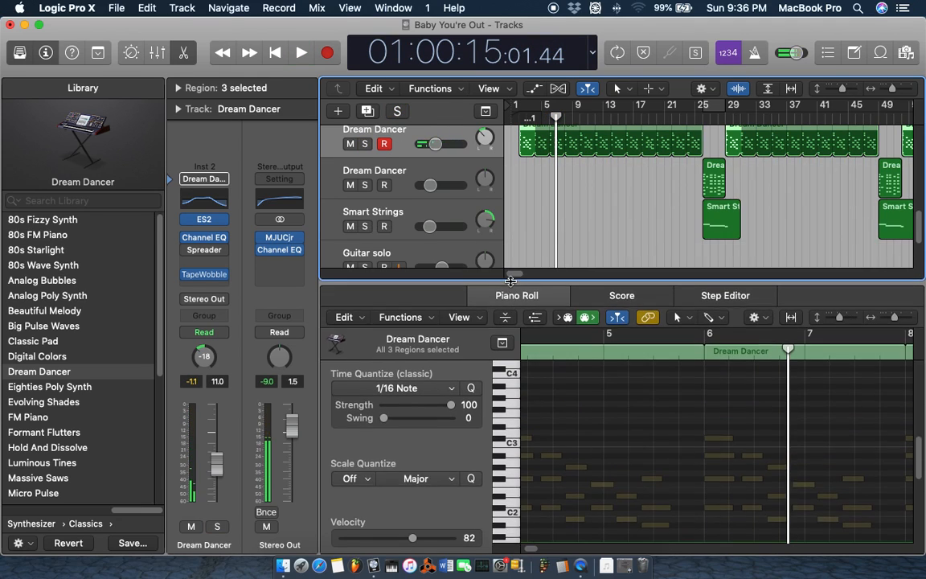
scroll(512, 273, "right", 2)
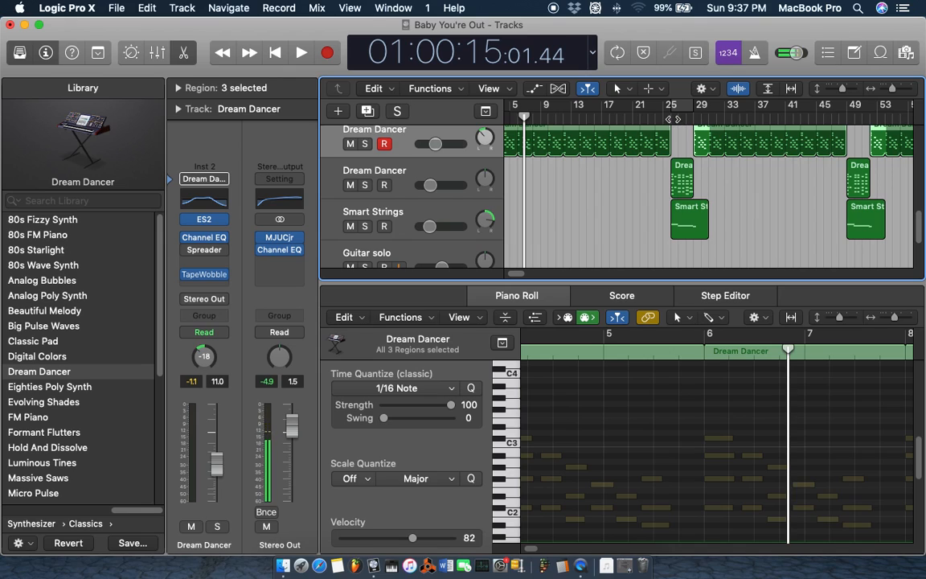
left_click(404, 169)
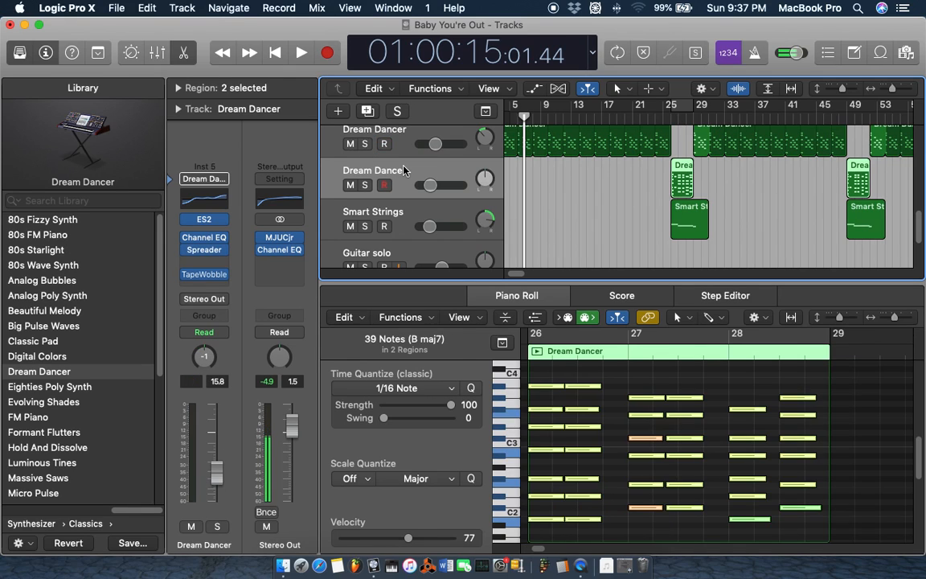
left_click(203, 196)
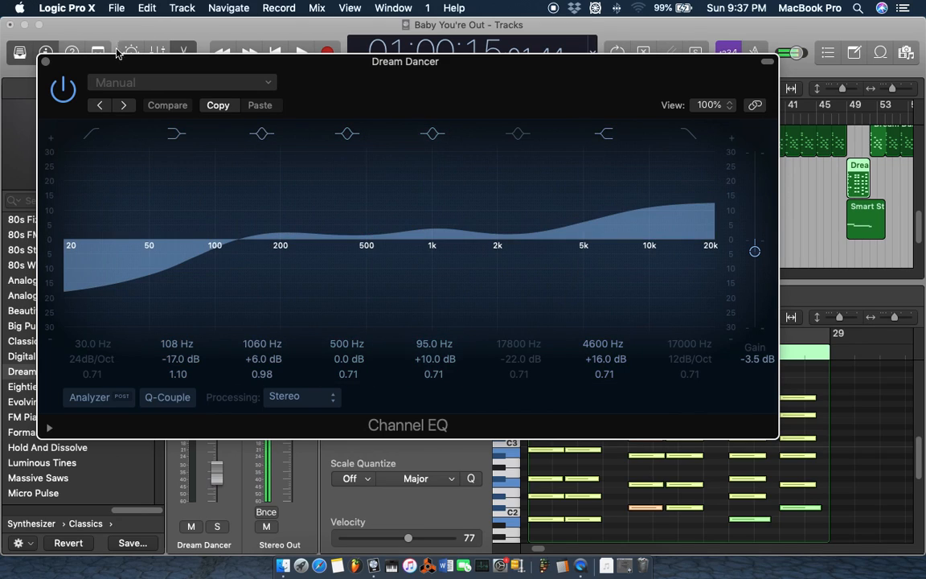
left_click(45, 62)
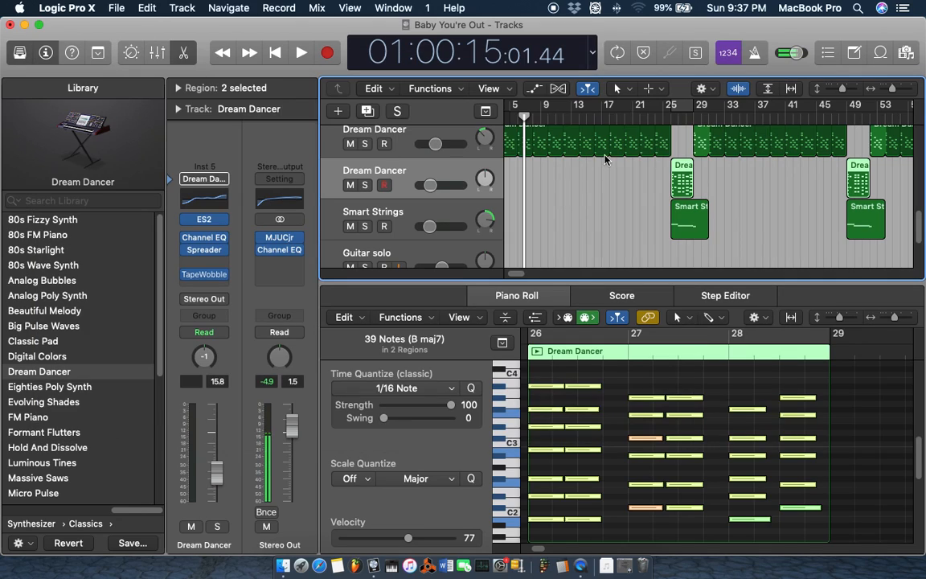
Step: Play the second Dream Dancer track soloed from the start of its first region at bar 26, then stop and clear the solo
left_click(668, 118)
left_click_drag(669, 117, 673, 117)
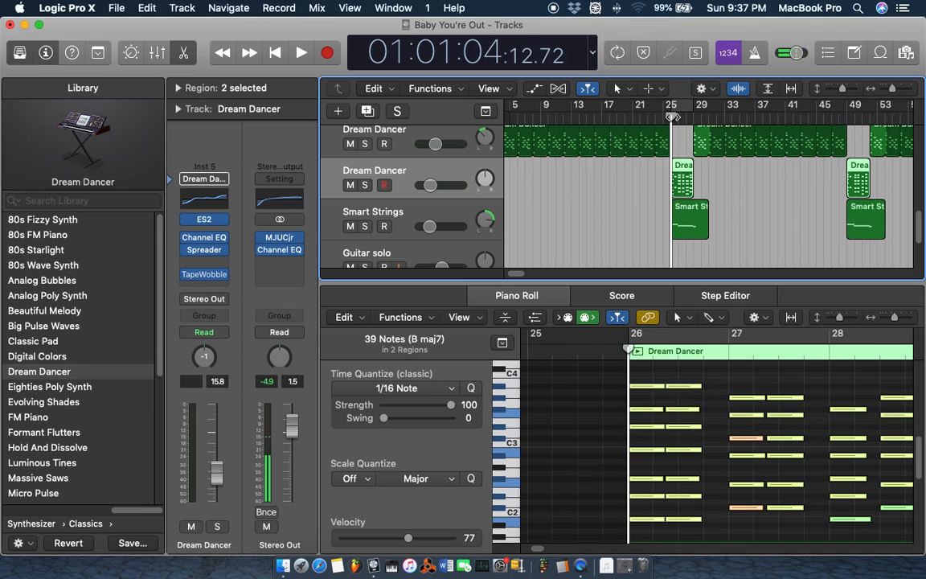
left_click(364, 186)
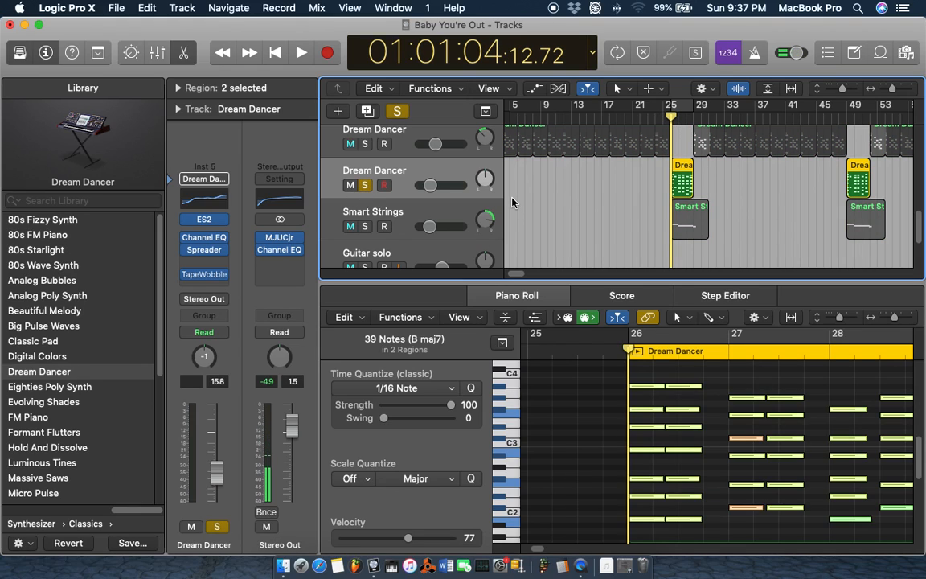
key("space")
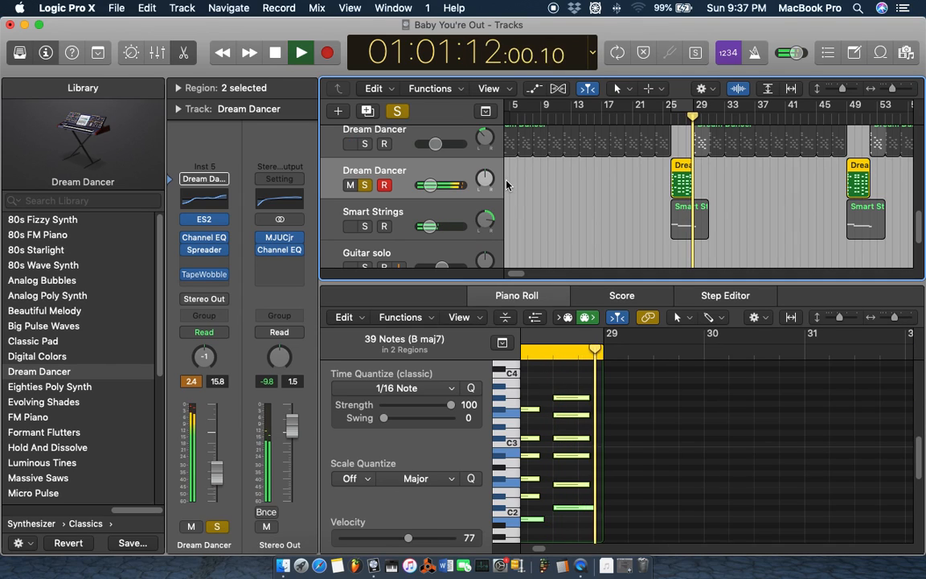
key("space")
left_click(397, 111)
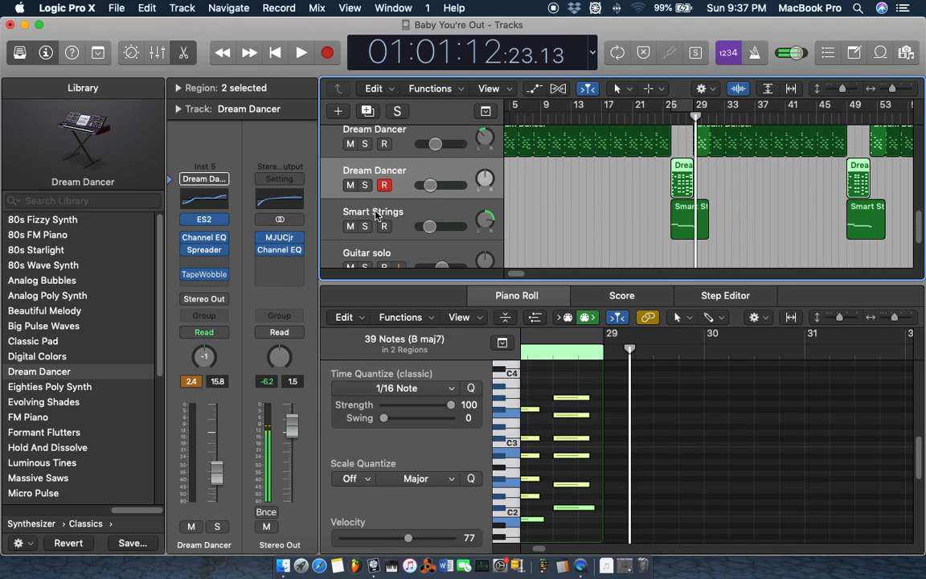
Step: Open the first Smart Strings region in the Piano Roll, show its beginning and audition the pitch of its first note
left_click(692, 222)
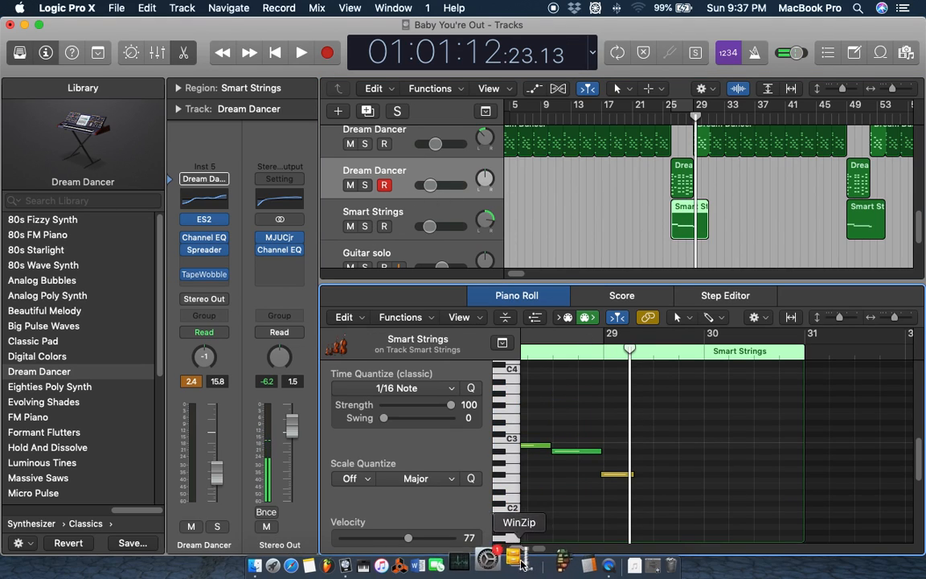
scroll(541, 546, "left", 5)
left_click_drag(539, 547, 539, 547)
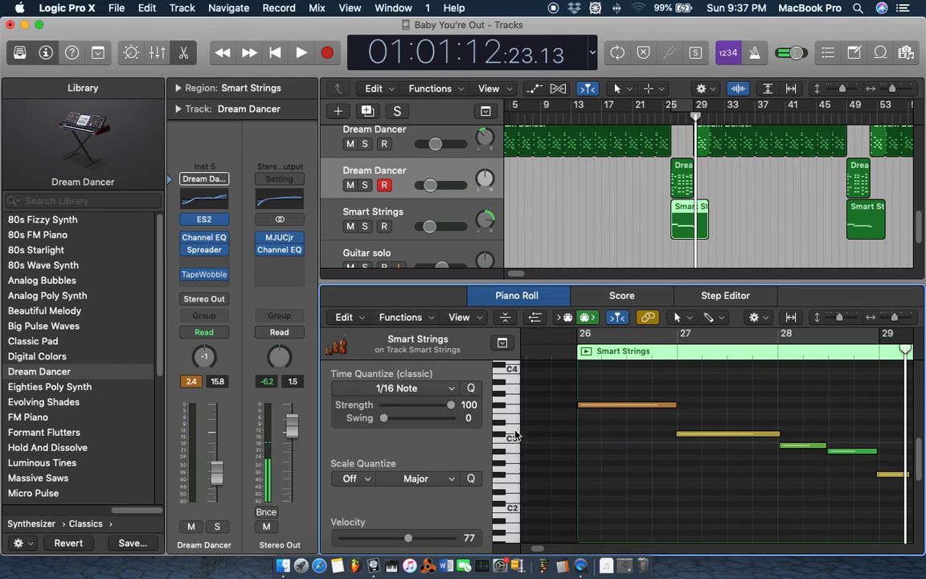
left_click(503, 408)
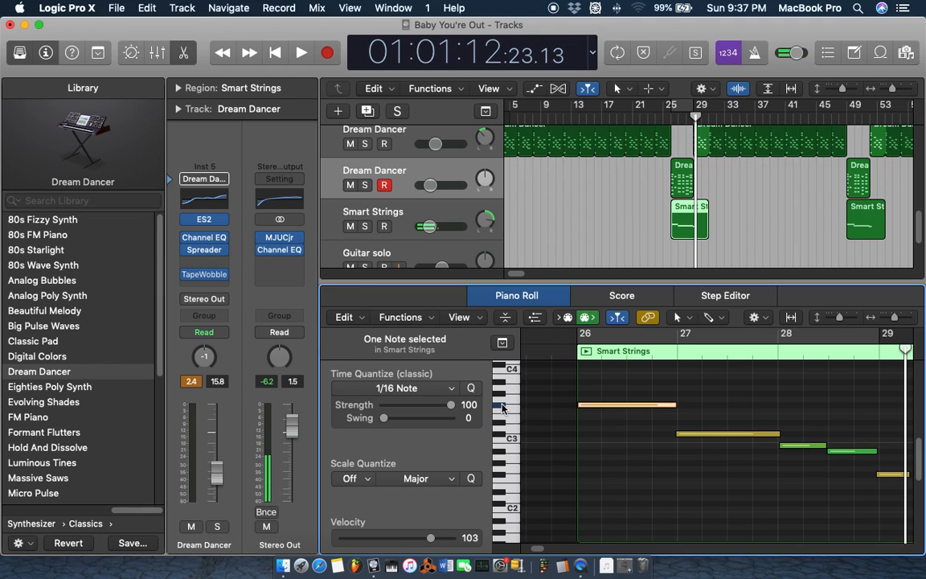
Step: Return the playhead to bar 26, select the Smart Strings track and show its patch location under Orchestral > Strings in the Library
key("space")
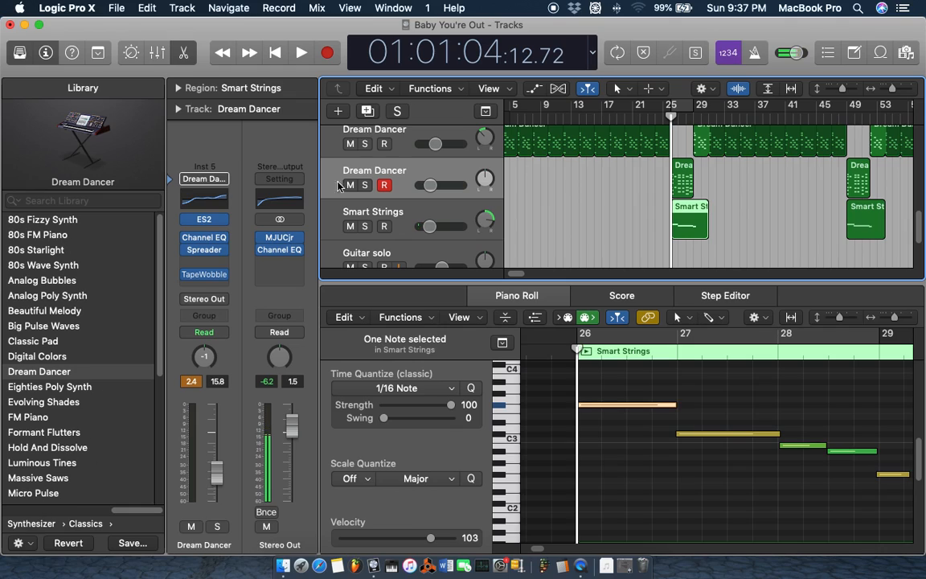
left_click(394, 215)
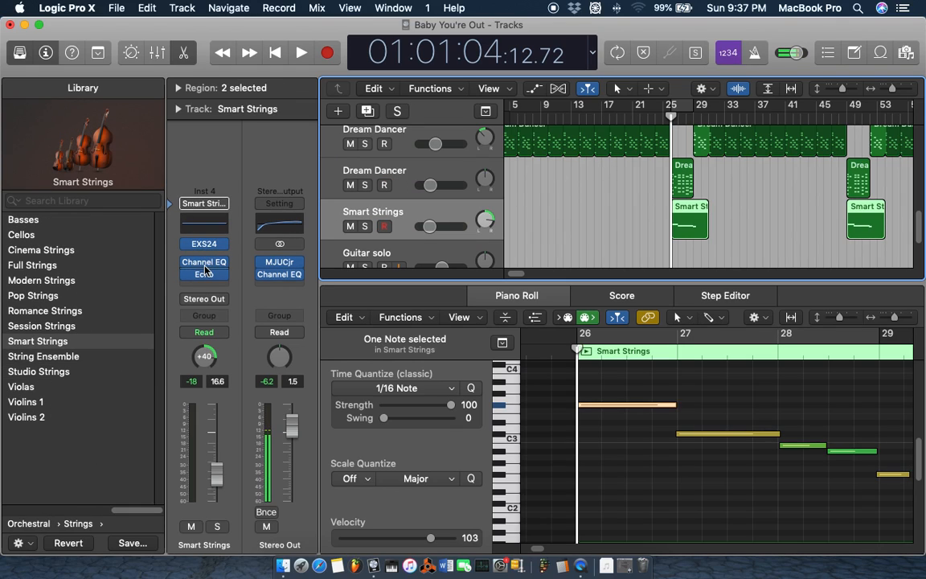
left_click(34, 523)
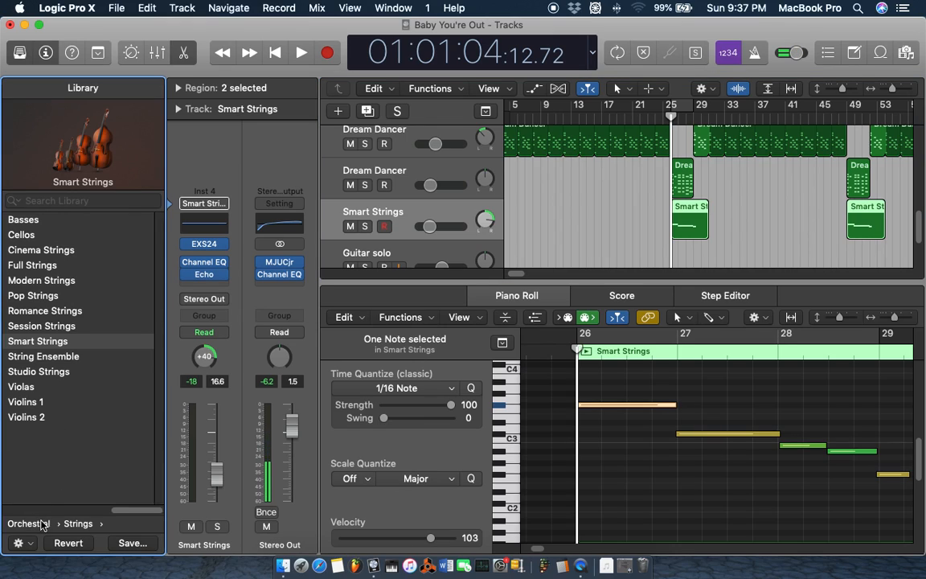
left_click(35, 325)
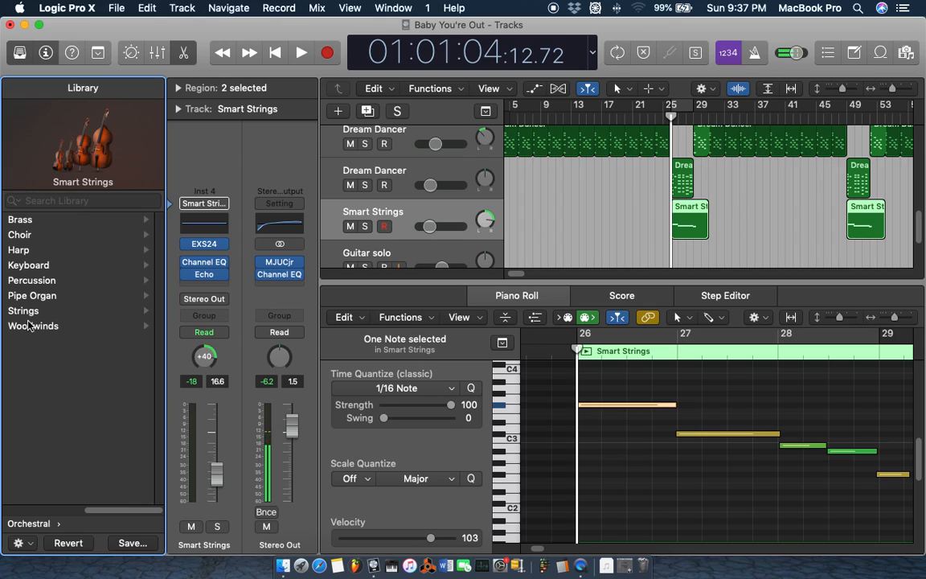
left_click(29, 311)
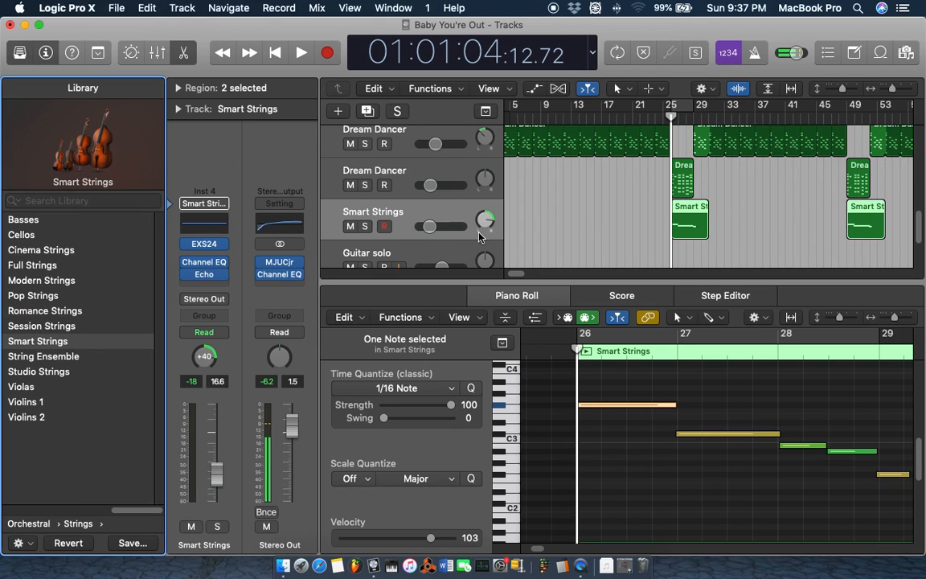
Step: Play the Smart Strings track soloed from bar 26, then stop playback and clear the solo
left_click_drag(538, 549, 539, 547)
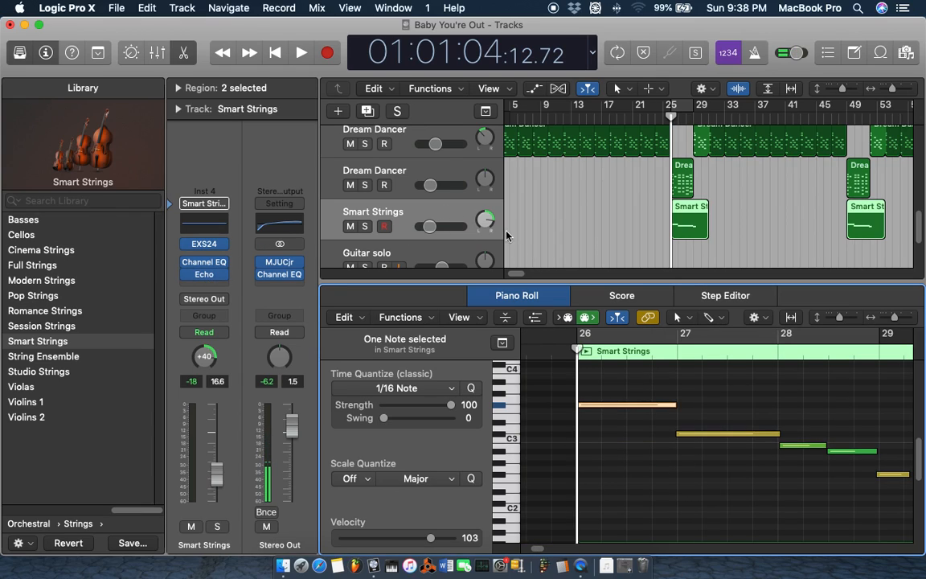
scroll(483, 213, "up", 2)
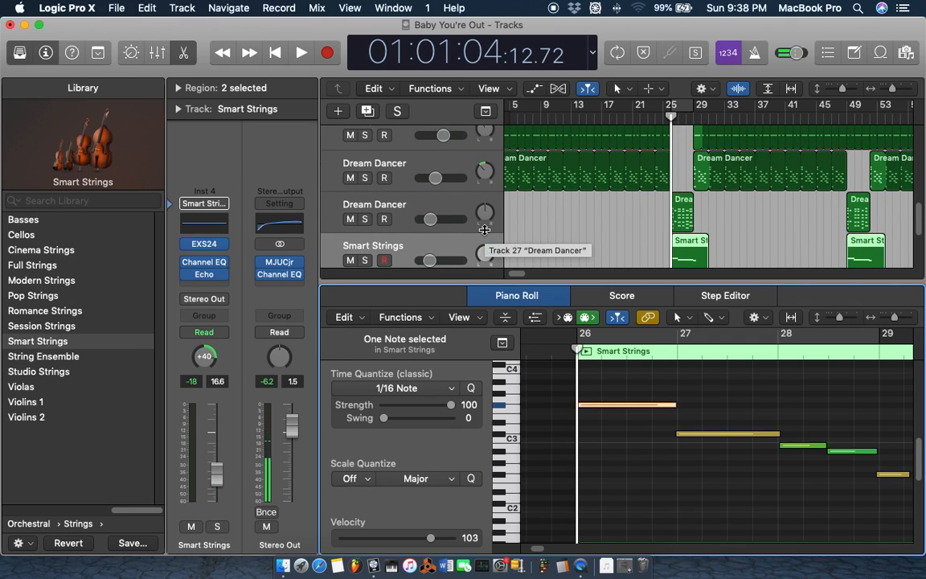
left_click(366, 261)
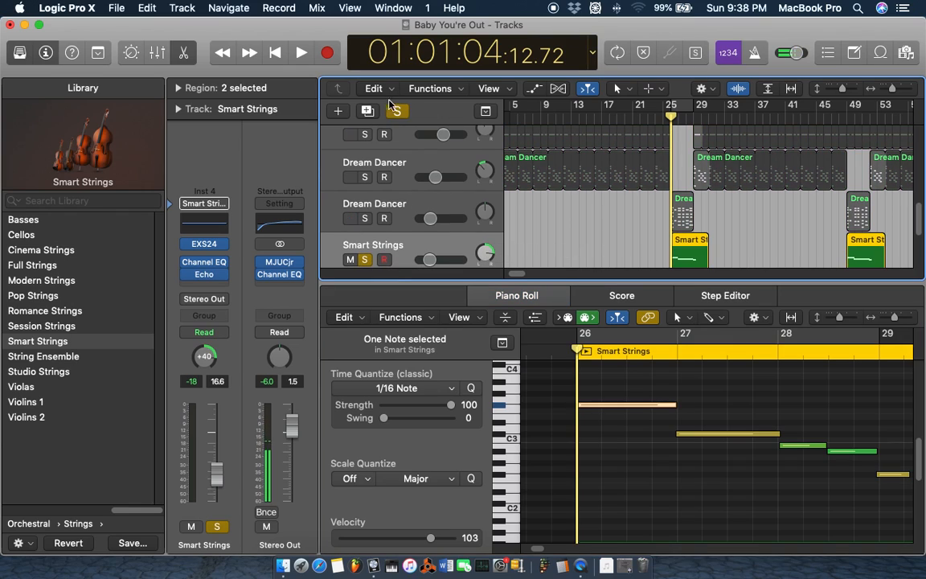
key("space")
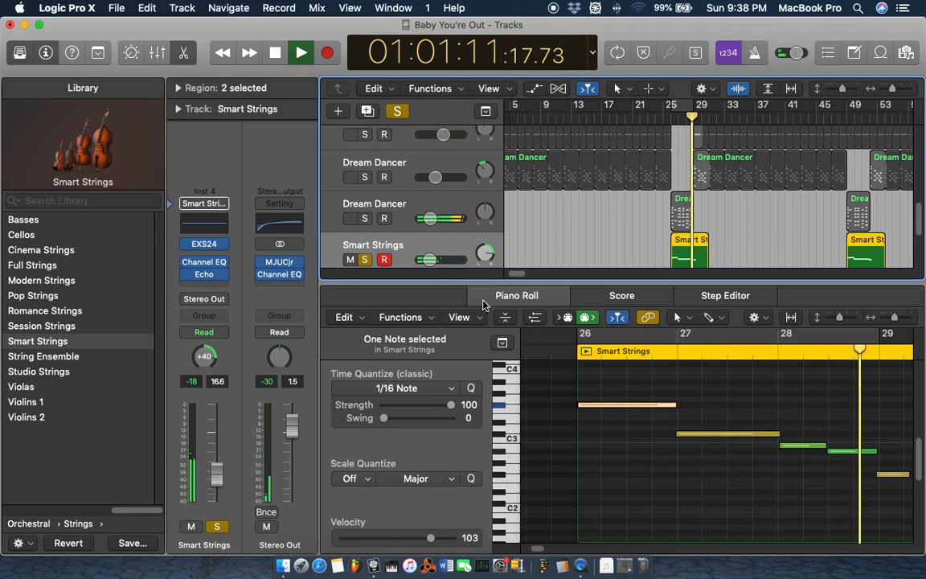
key("space")
left_click(397, 112)
Step: Look over the remaining tracks, return to the beginning of the arrangement and close the Piano Roll
scroll(565, 180, "down", 4)
scroll(566, 181, "up", 5)
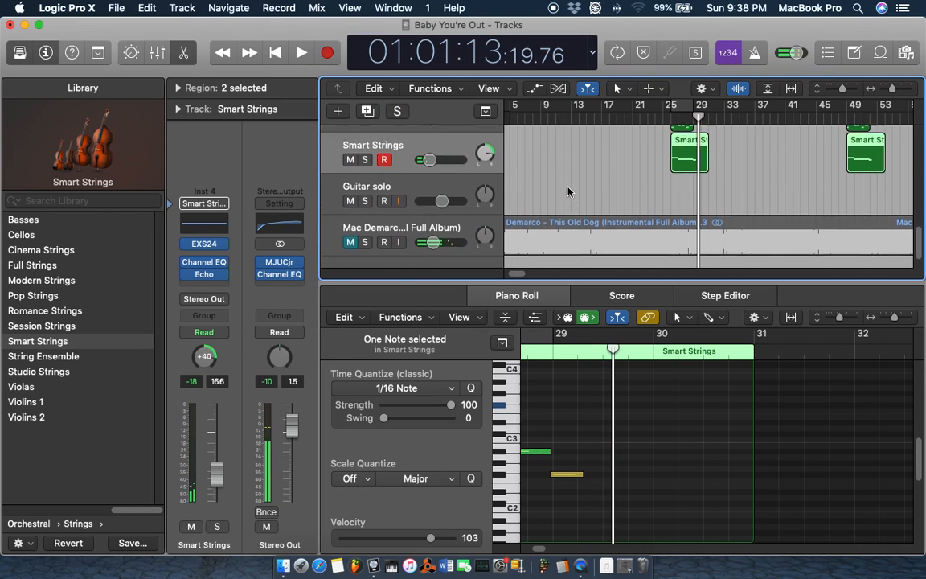
scroll(539, 257, "right", 5)
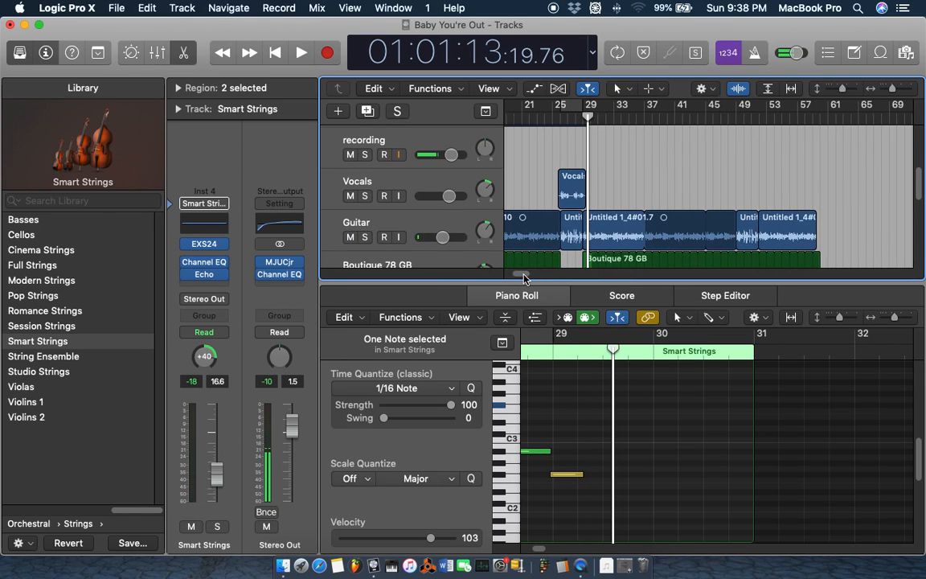
scroll(565, 222, "up", 3)
left_click_drag(517, 276, 508, 274)
key("e")
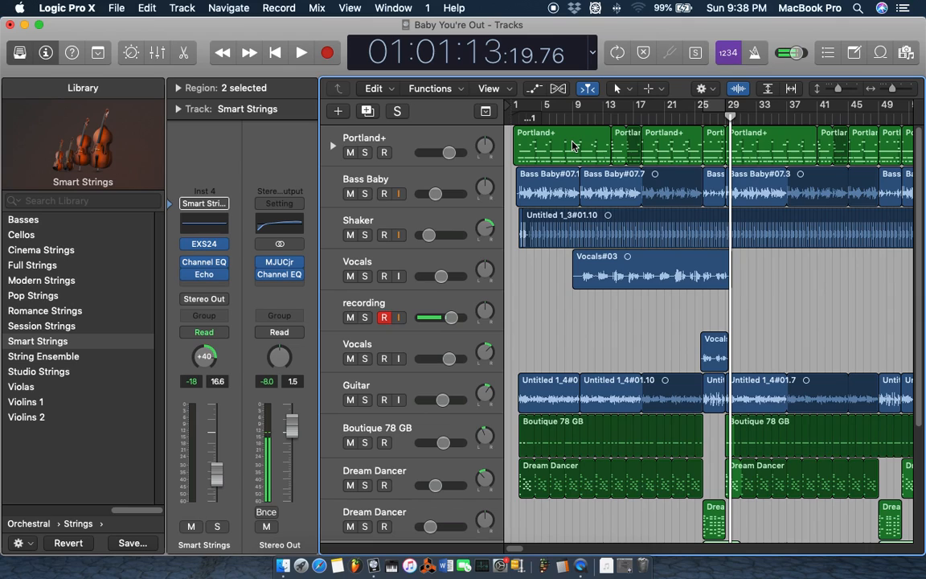
Step: Move the playhead to bar 2 and open the first Portland+ region in the Piano Roll, showing its beginning
left_click_drag(555, 114, 518, 118)
double_click(530, 154)
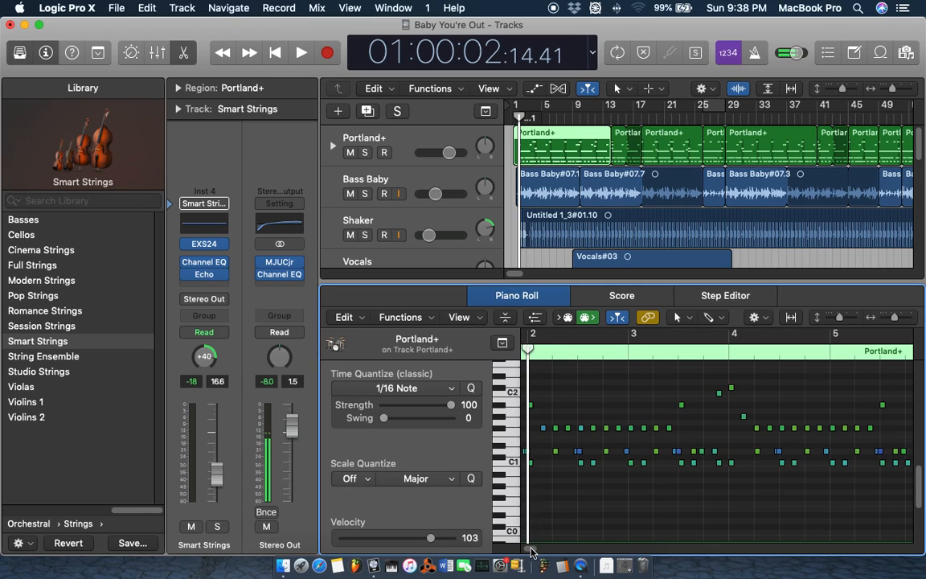
left_click_drag(531, 551, 480, 496)
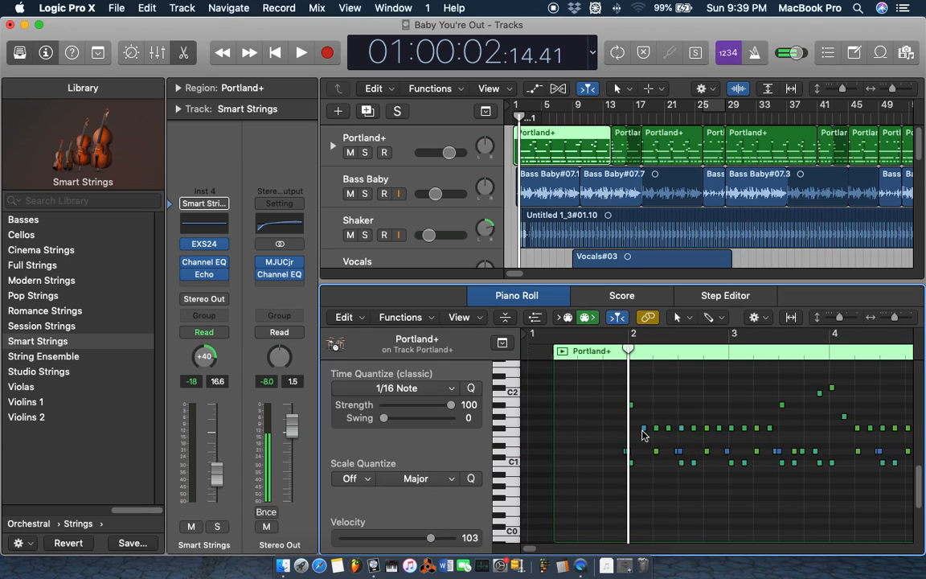
Step: Select and audition individual drum sounds in the Portland+ region, clear the note selection and close the Piano Roll
left_click(644, 429)
left_click(499, 433)
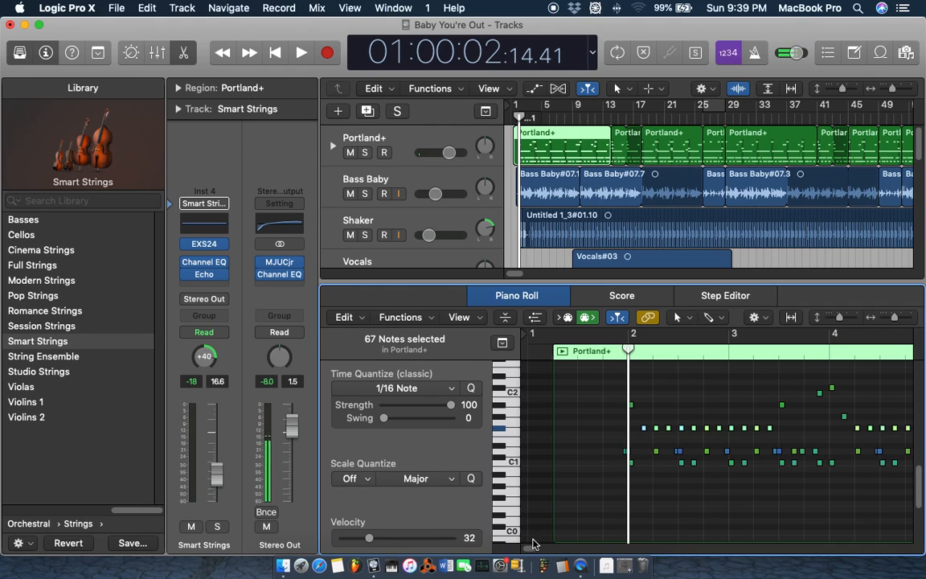
mouse_move(503, 484)
left_mouse_down()
mouse_move(510, 419)
mouse_move(511, 484)
left_mouse_up()
left_click(536, 442)
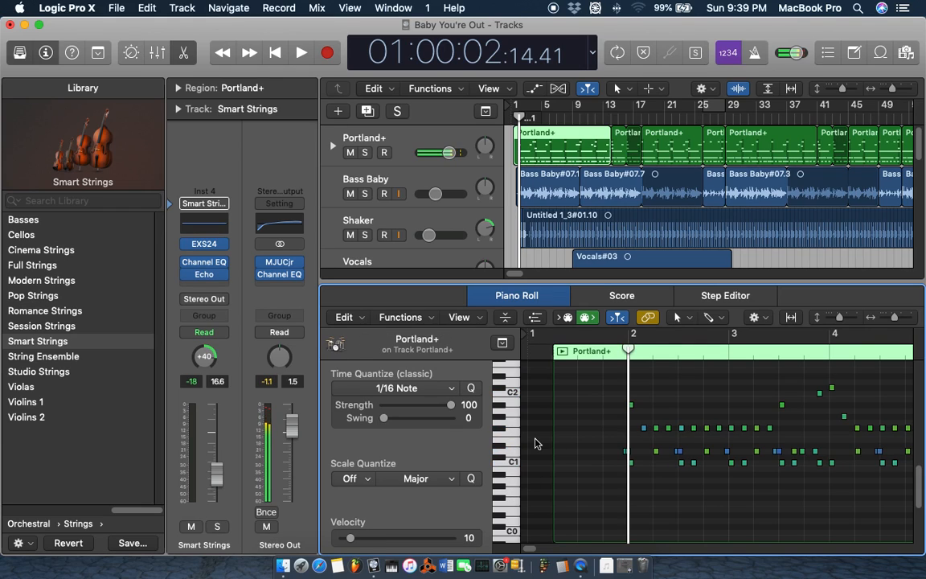
key("e")
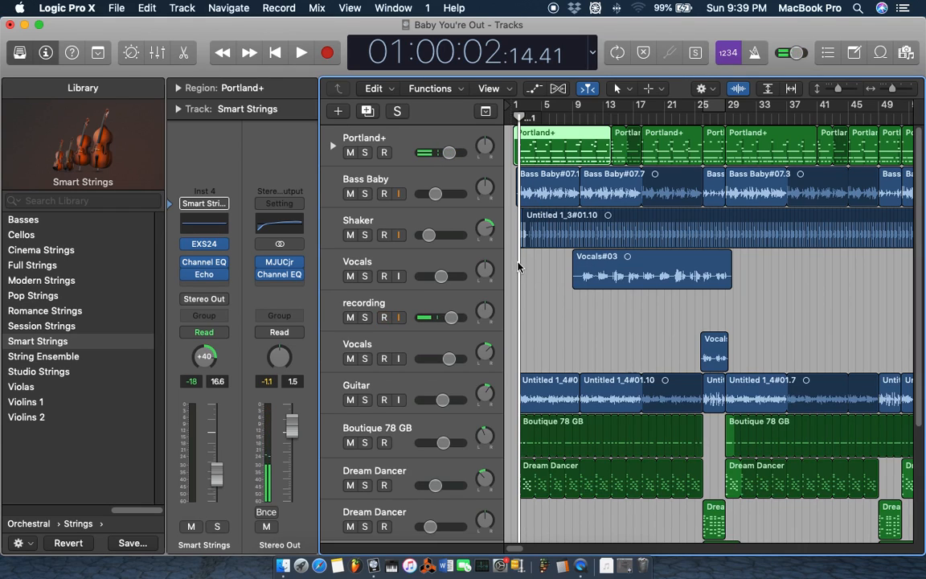
Step: Look through the whole arrangement once more, then minimize the project window
scroll(542, 290, "down", 5)
scroll(488, 389, "up", 5)
scroll(515, 548, "right", 10)
scroll(520, 547, "left", 10)
left_click(25, 27)
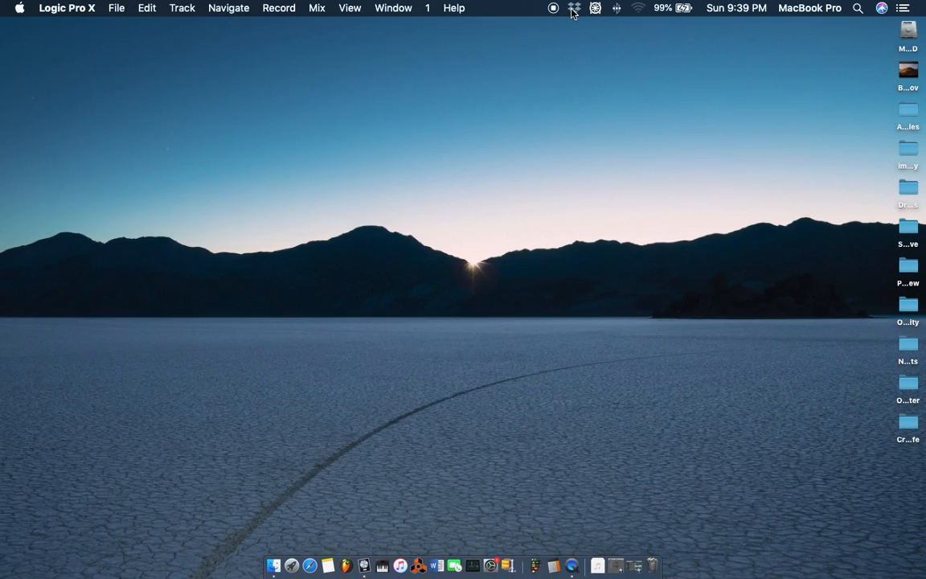